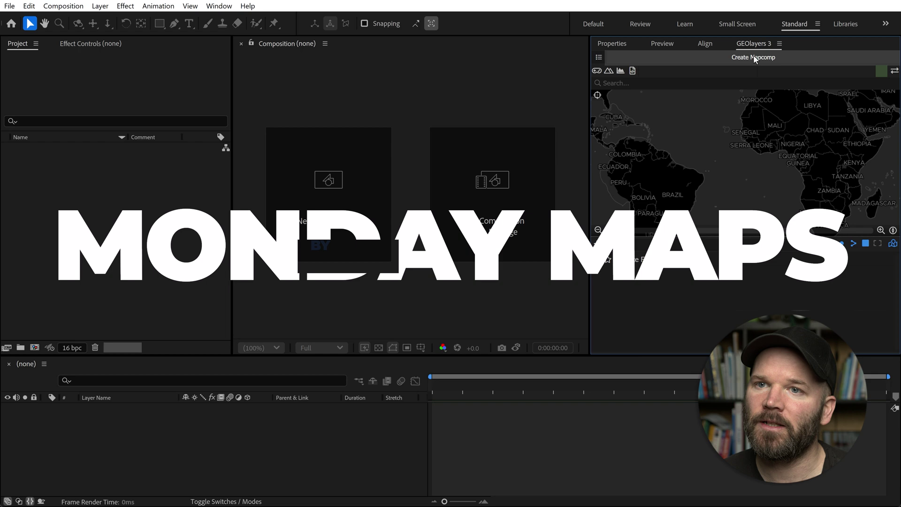
- Create a 3840×2160, 24 fps, 10-second World Mapcomp using the satellite aerial map style
click(753, 57)
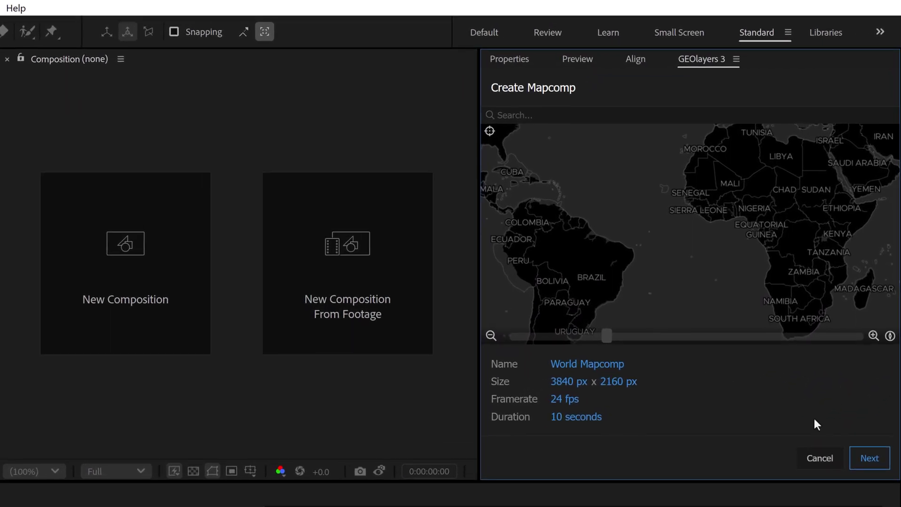
click(862, 461)
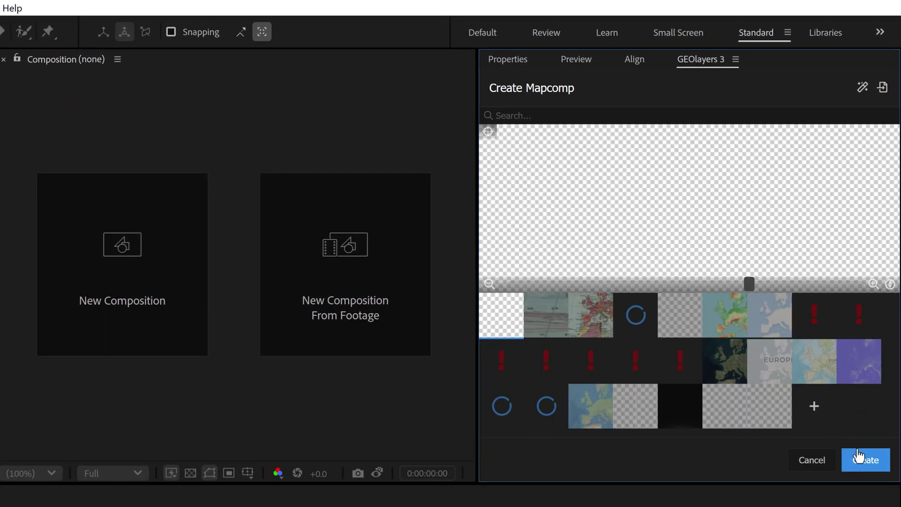
click(727, 364)
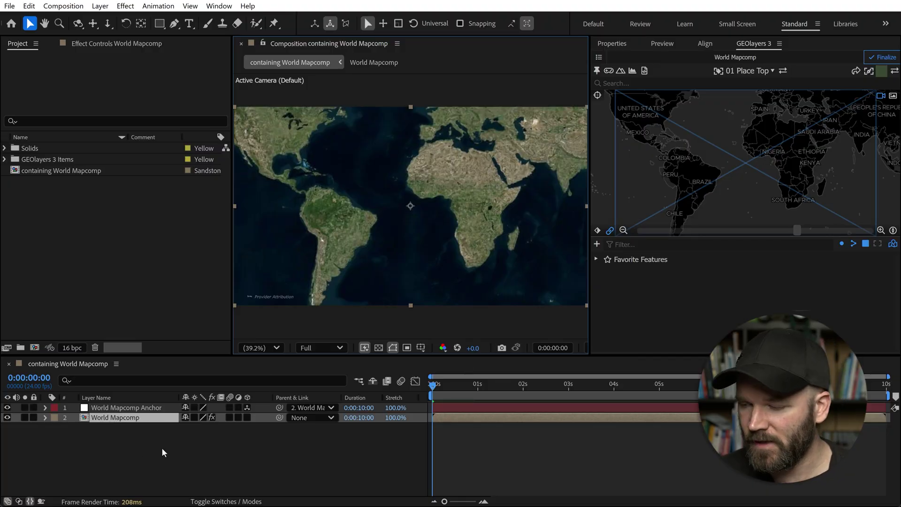
- Select the World Mapcomp layer and reveal its Latitude, Longitude, Zoom, Bearing and Pitch effects
click(104, 418)
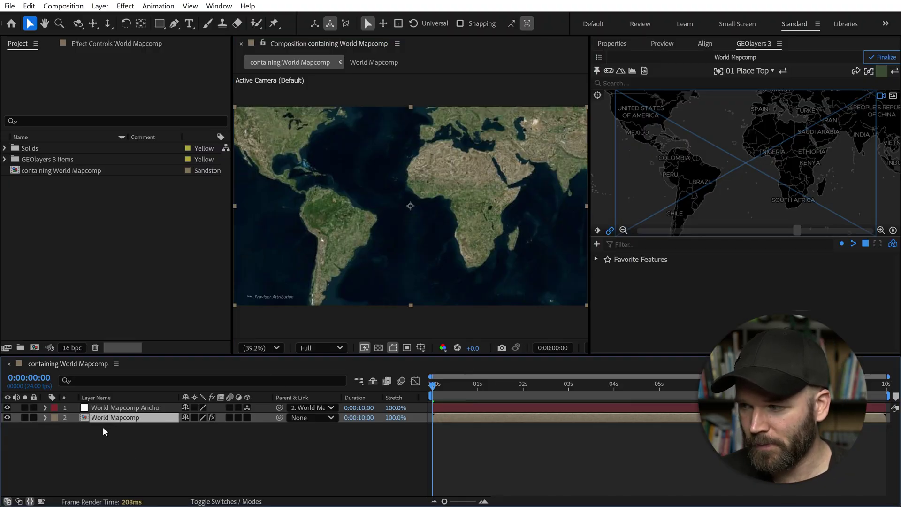
key(e)
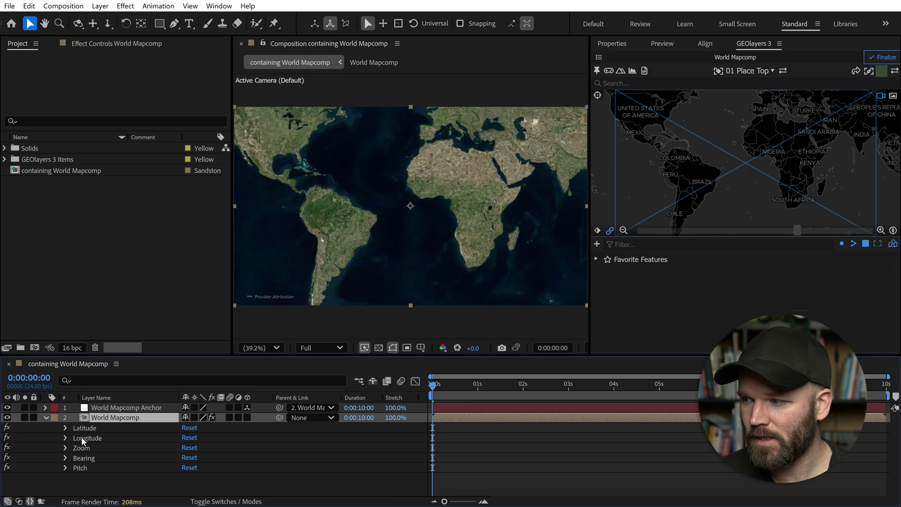
- Set the World Mapcomp's Longitude angle to 0° in Effect Controls
click(86, 42)
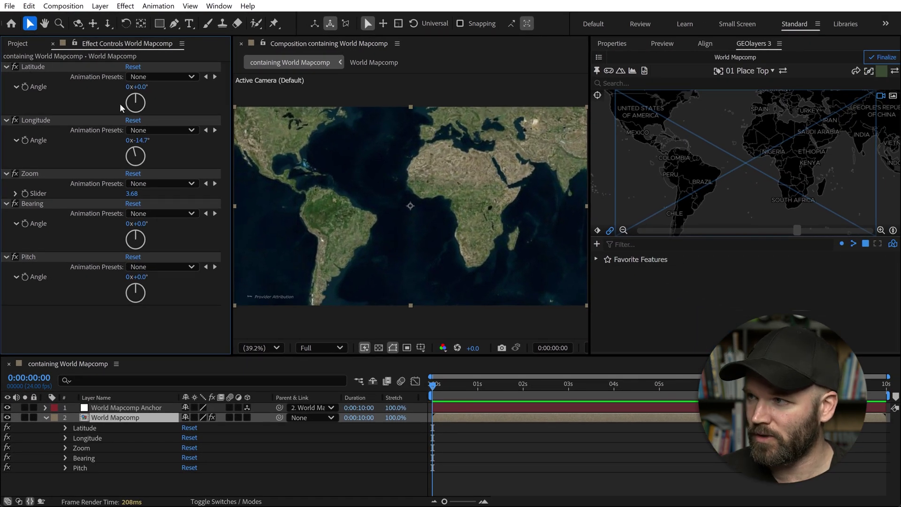
click(144, 140)
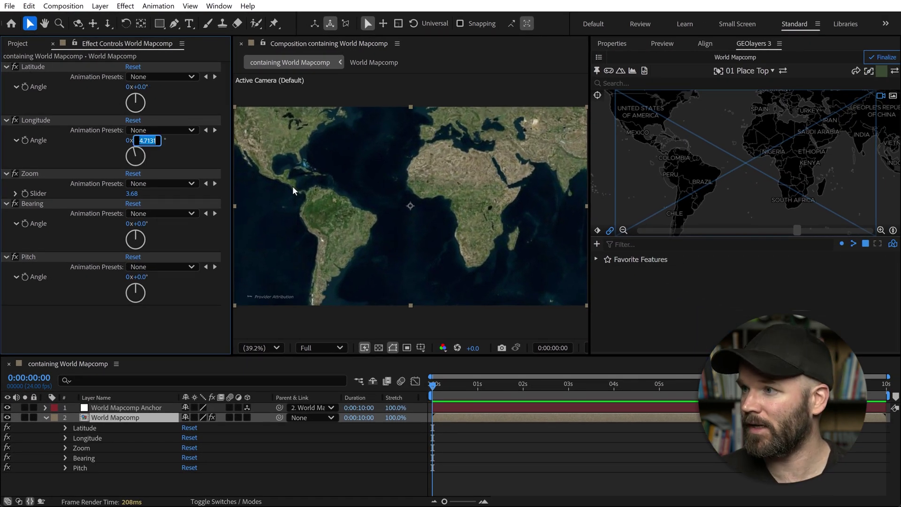
key(Return)
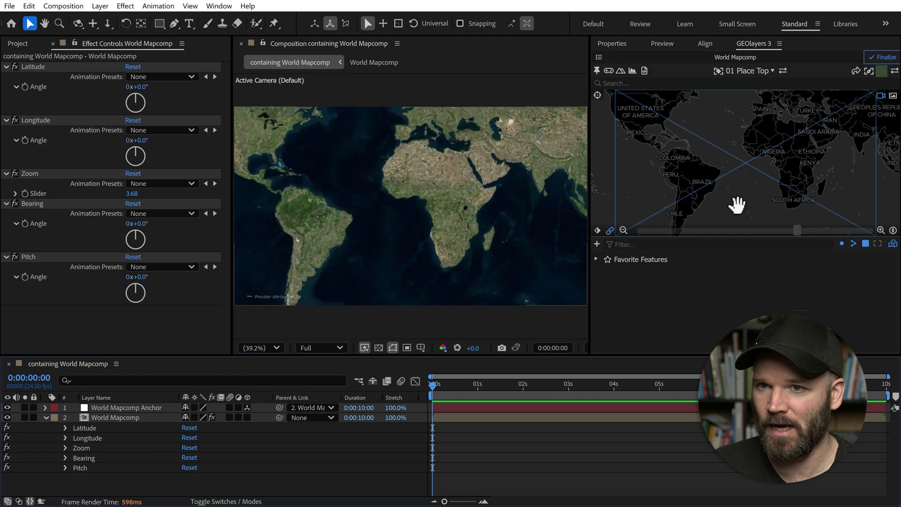
- Link the GEOlayers preview to the comp and pan to Latitude 10.9°, Longitude 12.0°
click(610, 231)
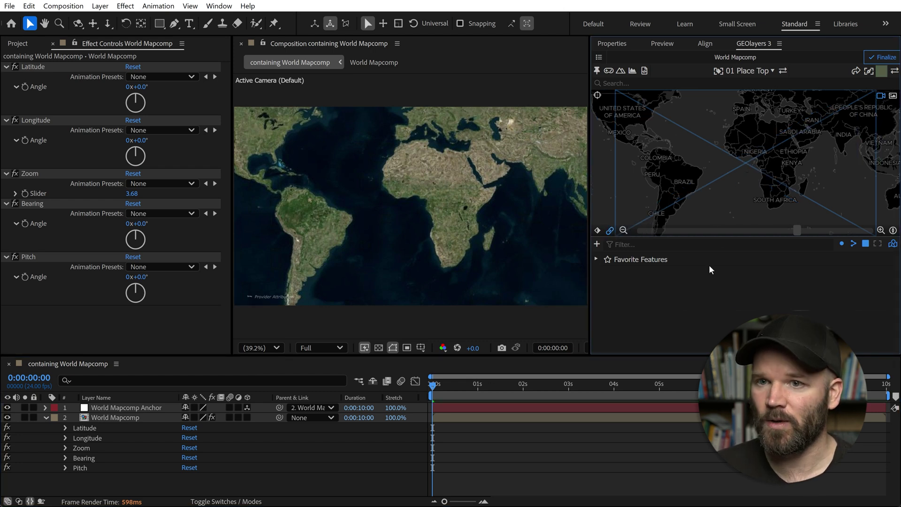
drag(760, 177, 757, 121)
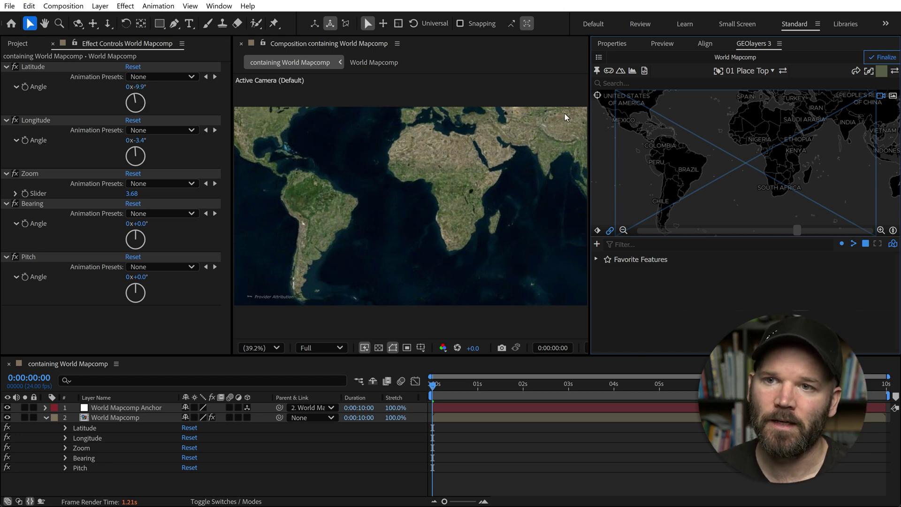
drag(780, 161, 773, 180)
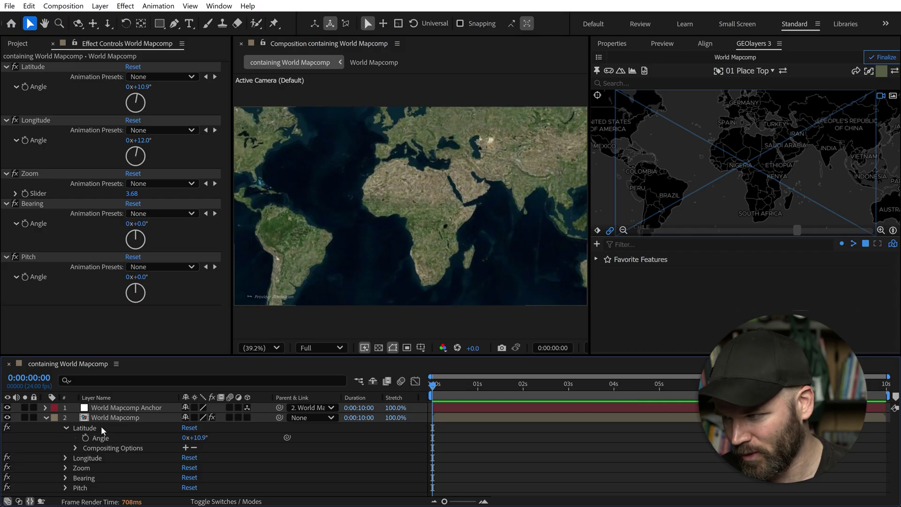
- Drag the World Mapcomp's Latitude Angle into the Timeline to create a linked Angle text layer
click(106, 416)
click(99, 437)
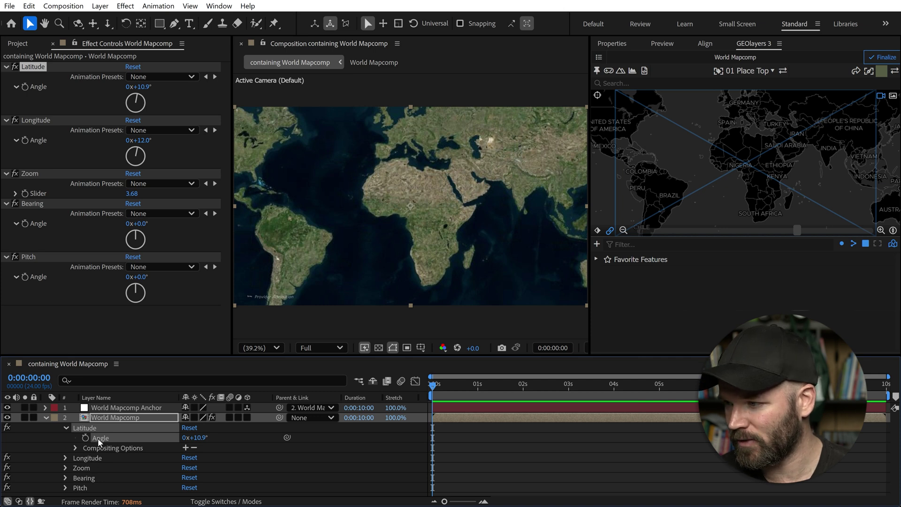
drag(97, 438, 321, 238)
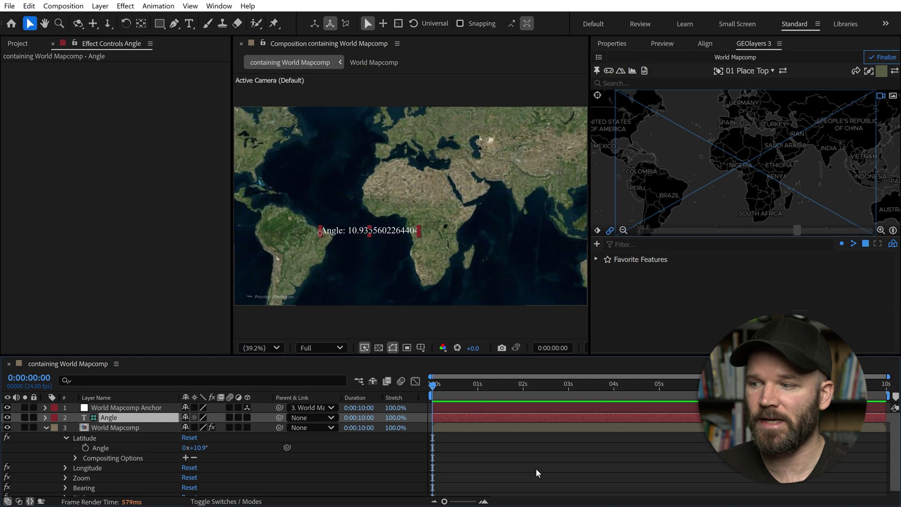
- Change the text expression's label from 'Angle' to 'Latitude', showing 'Latitude: 10.9355602264404'
click(45, 427)
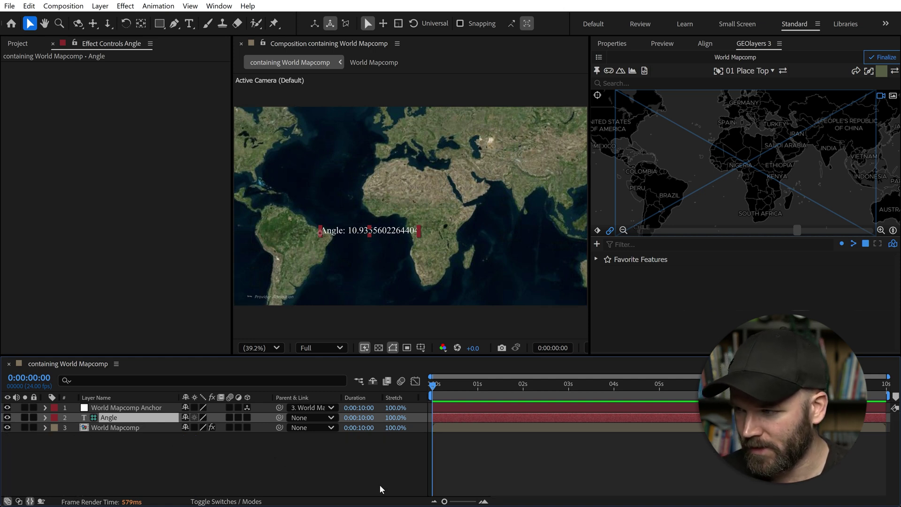
key(e)
key(e)
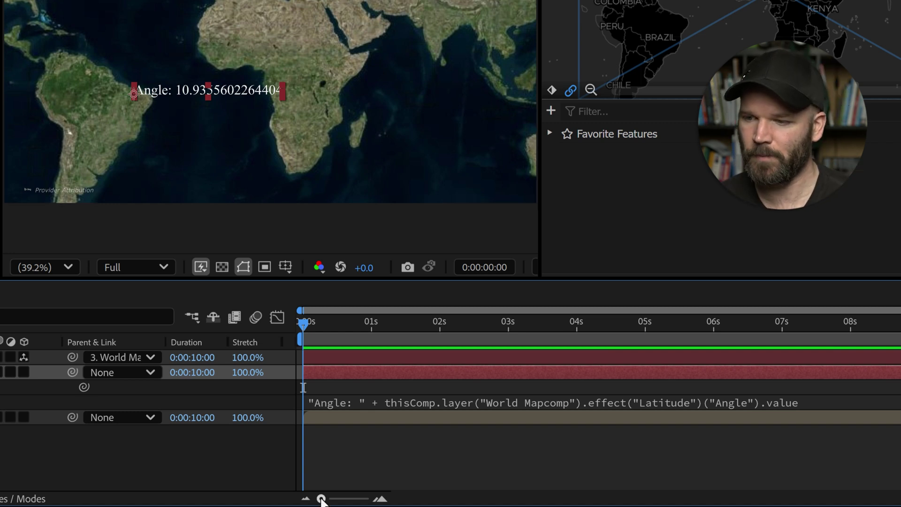
click(330, 403)
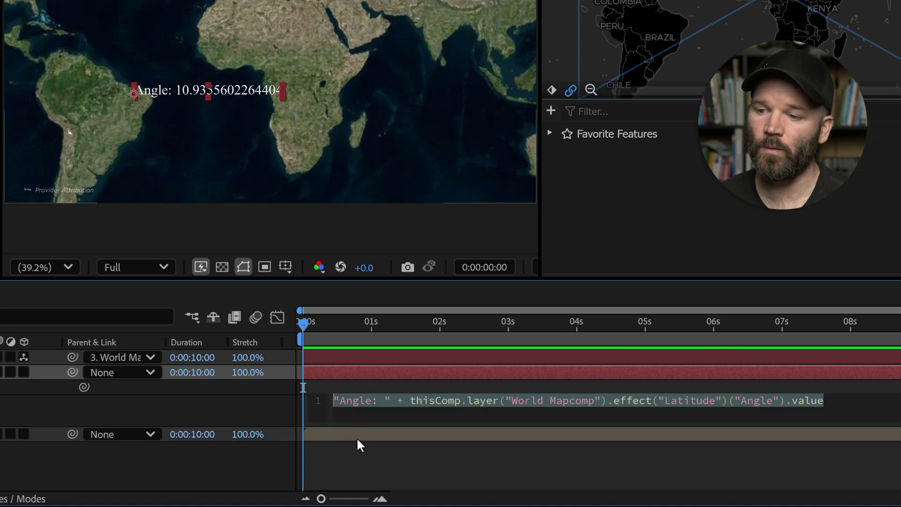
double_click(355, 401)
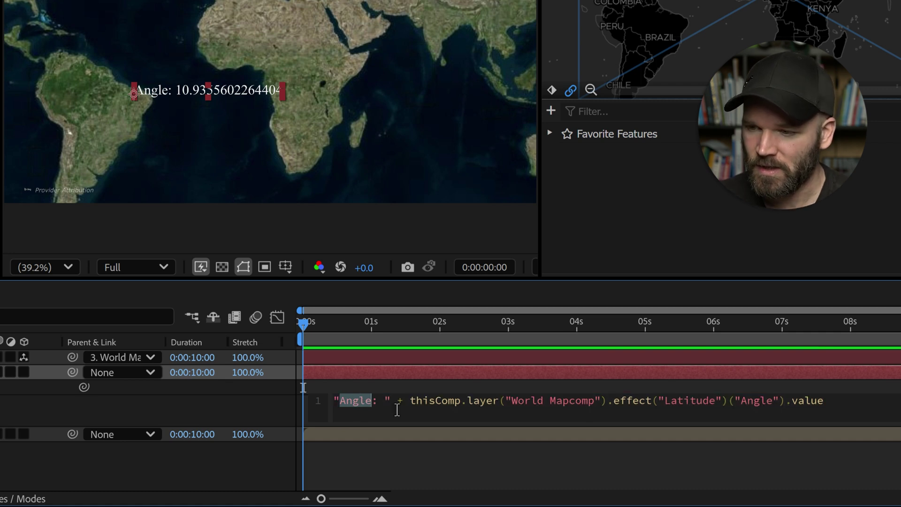
text(Latitude)
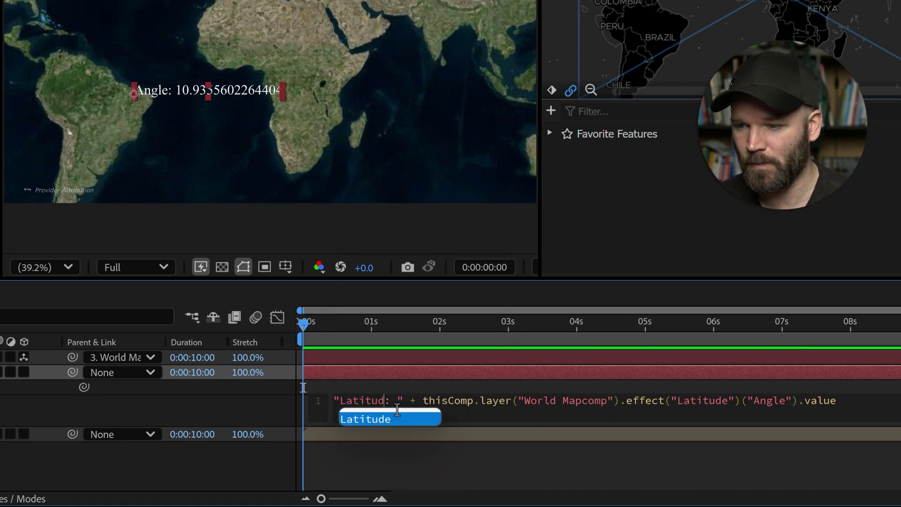
click(239, 410)
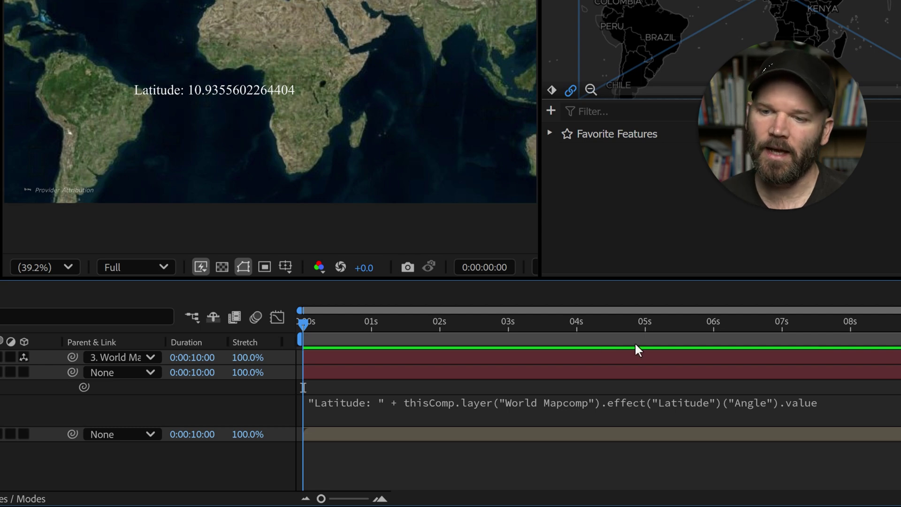
- Append .toFixed(4) to the latitude expression so the readout shows 'Latitude: 10.9356'
click(730, 401)
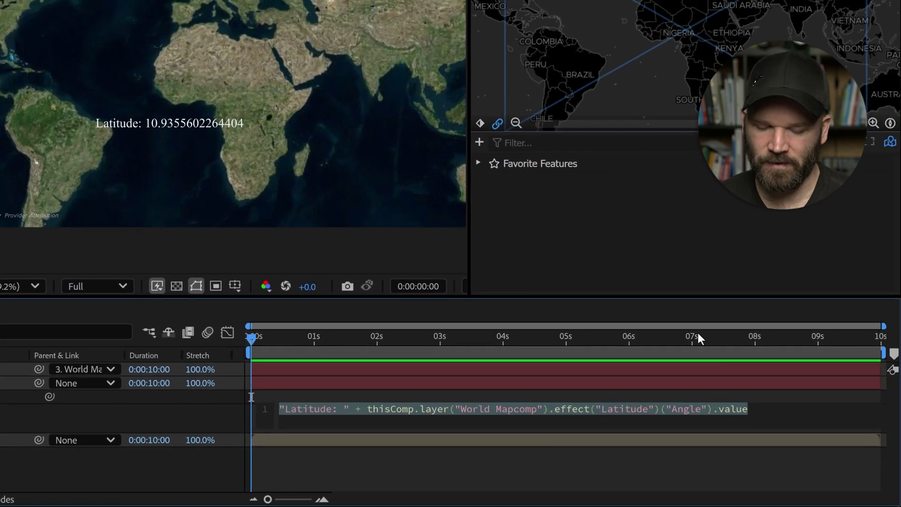
key(End)
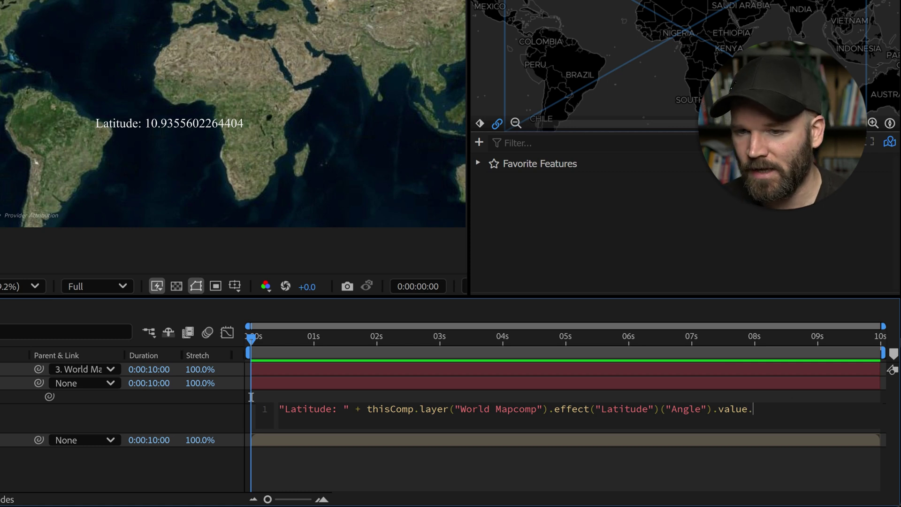
text(tofix)
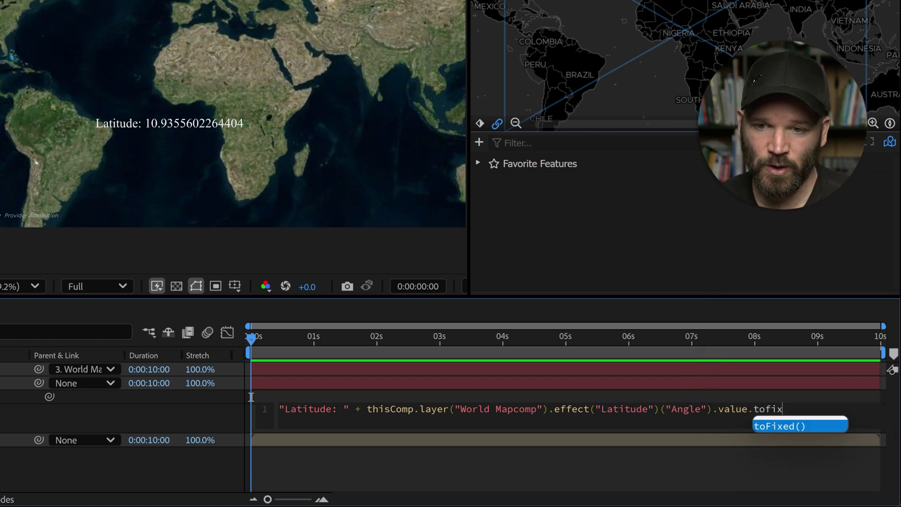
key(Return)
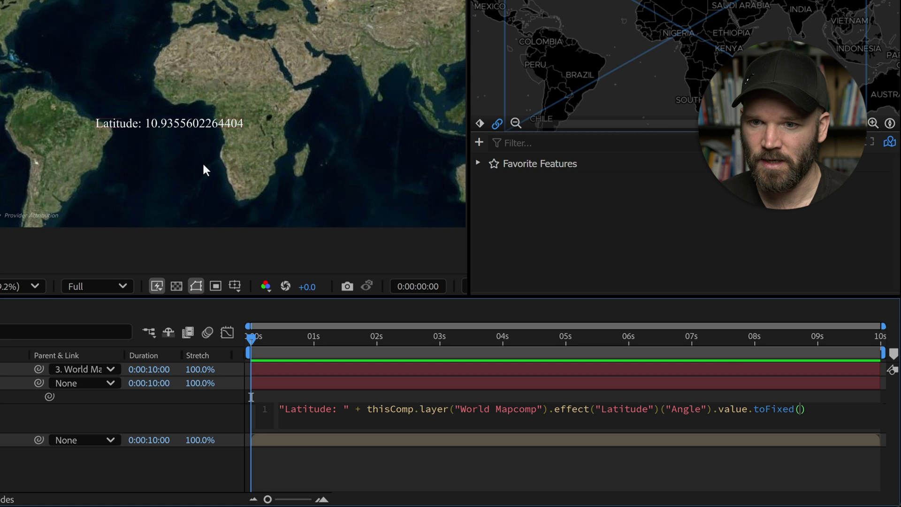
text(4)
key(KP_Enter)
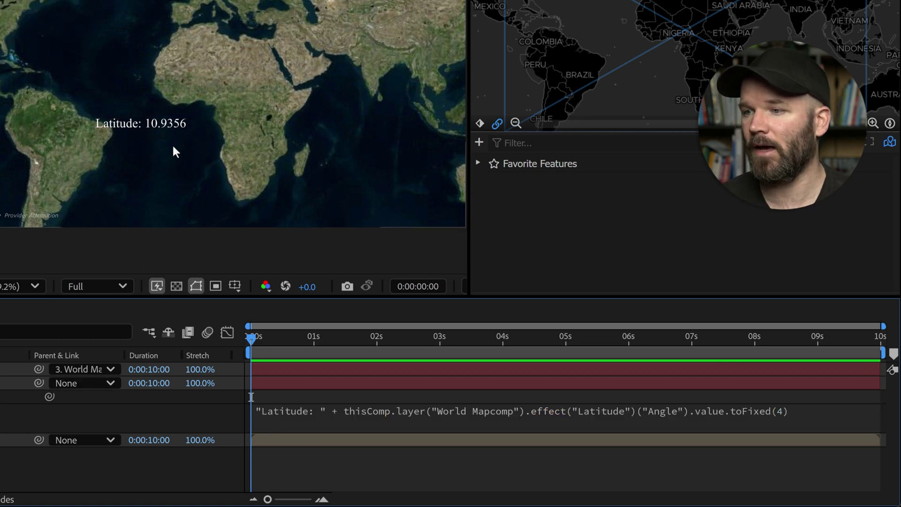
click(137, 125)
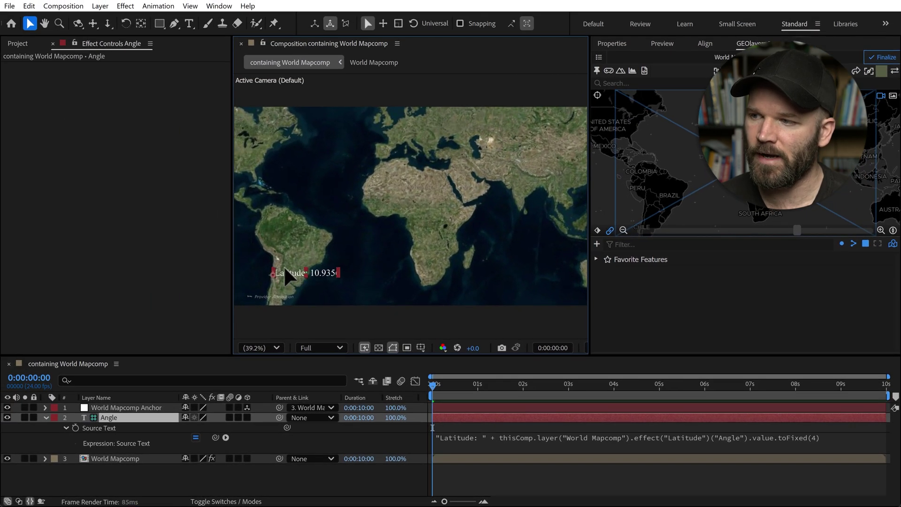
- Move the latitude readout to the top-left over the North Atlantic and make it a guide layer
drag(280, 267, 273, 130)
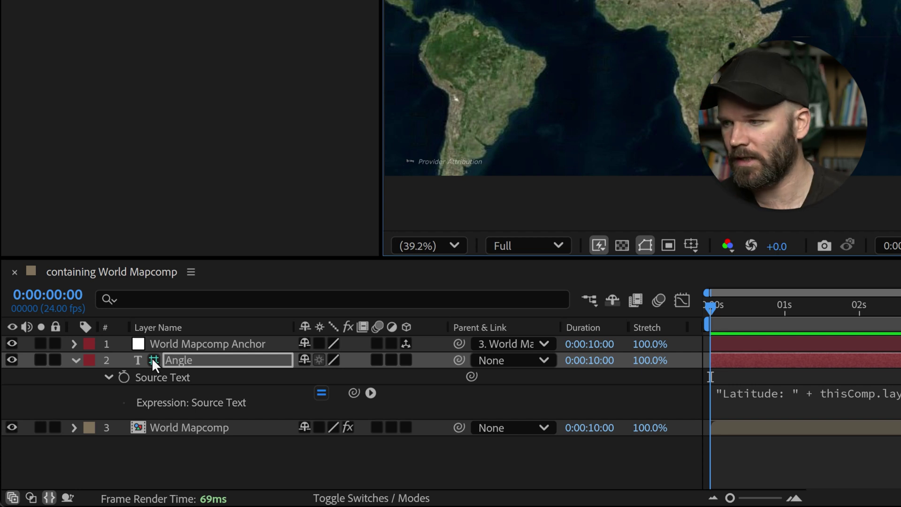
key(Return)
right_click(181, 358)
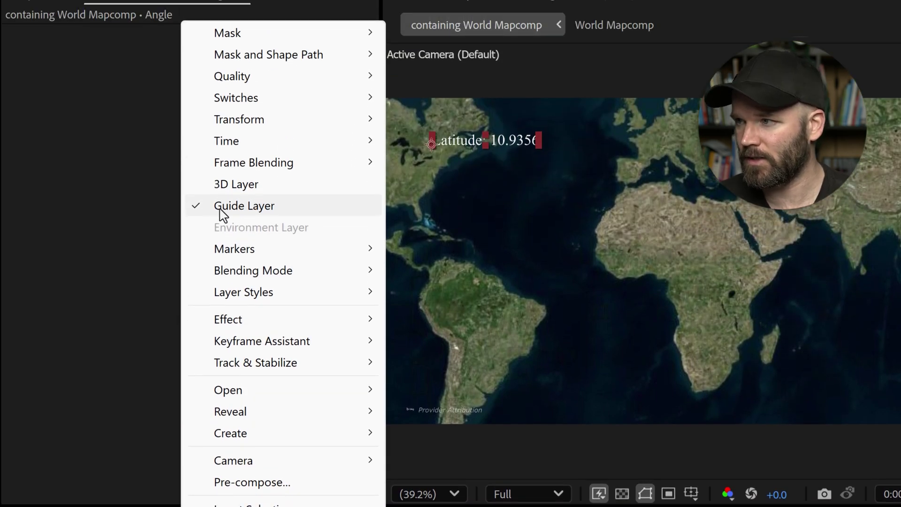
click(232, 205)
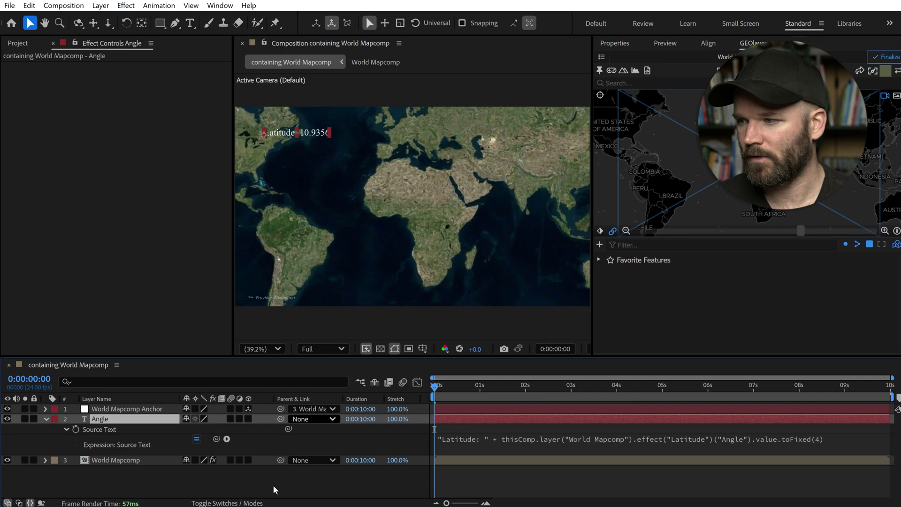
click(45, 418)
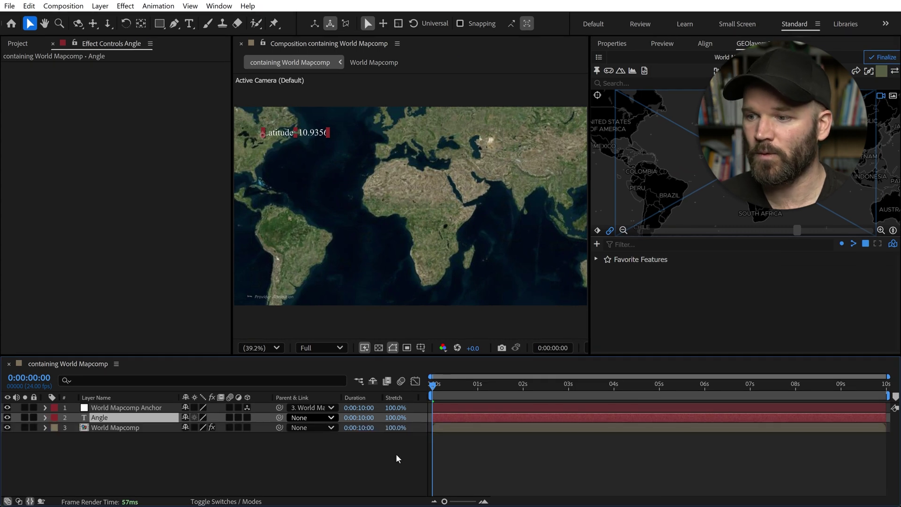
- Pan the world map south so the readout updates live to 'Latitude: 1.0155'
click(342, 460)
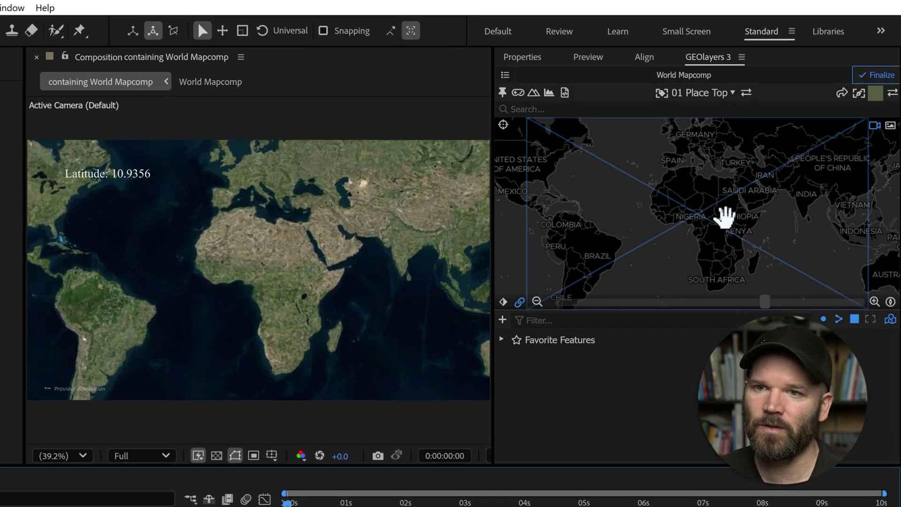
drag(716, 190, 704, 192)
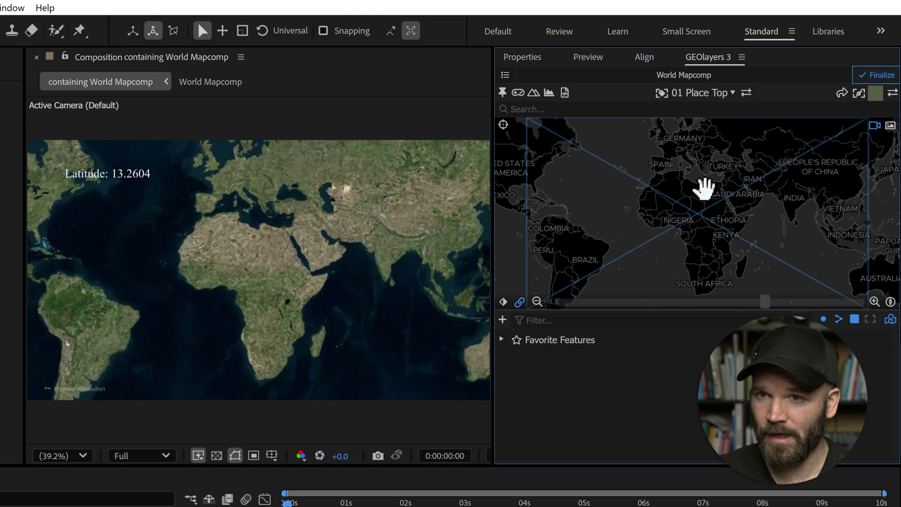
drag(694, 188, 686, 195)
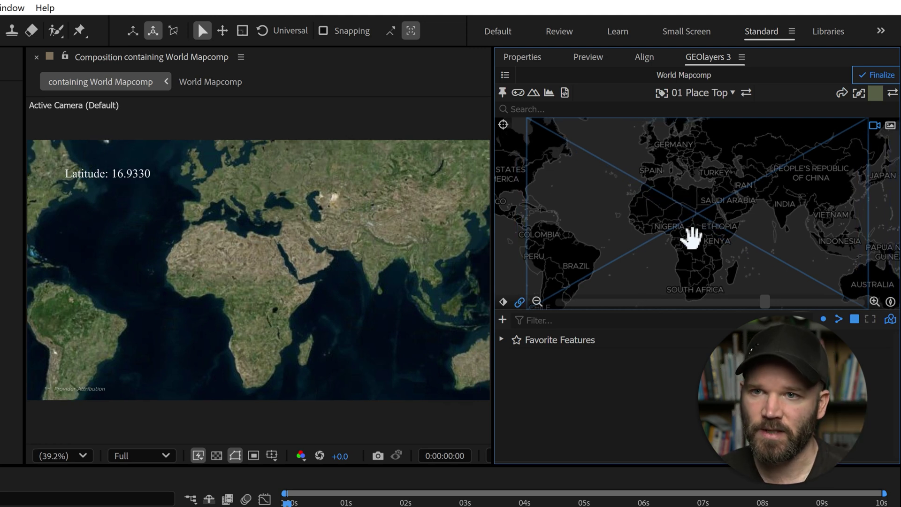
drag(691, 237, 724, 212)
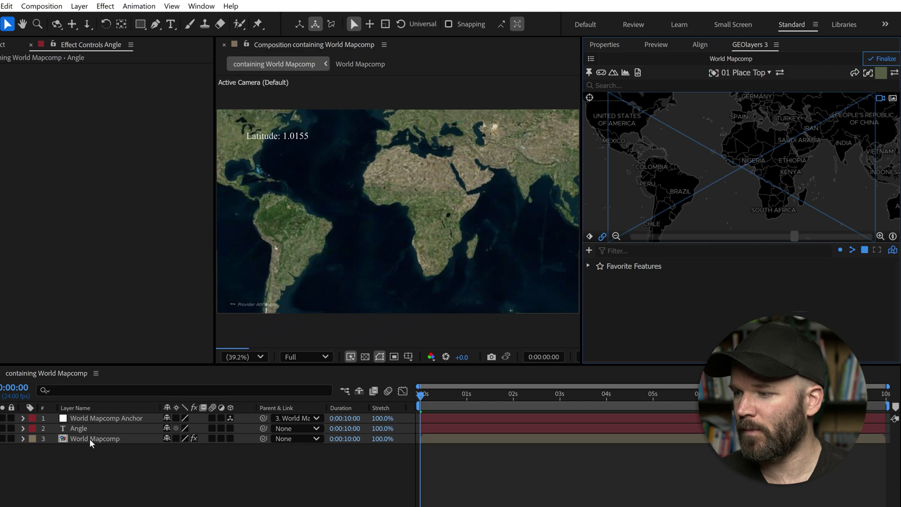
- Pick-whip the Longitude Angle into a new text layer and turn off its Guide Layer setting
key(e)
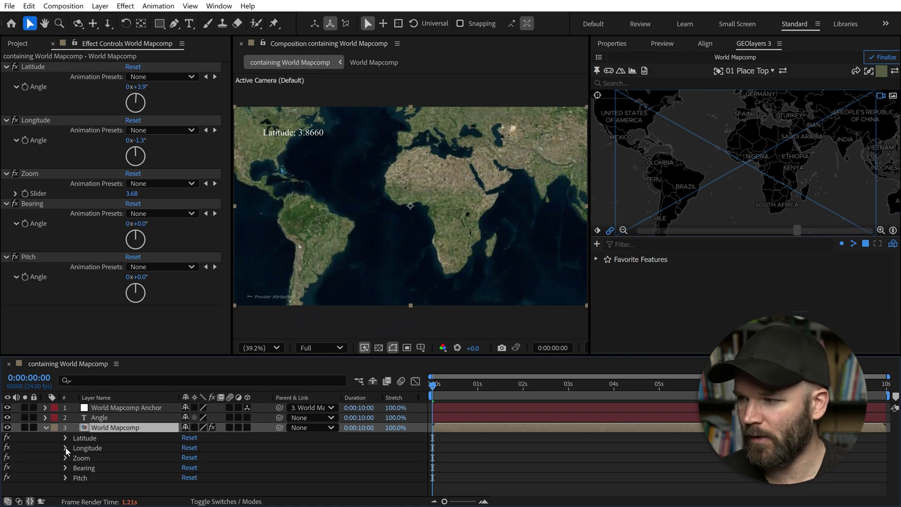
click(65, 448)
click(100, 457)
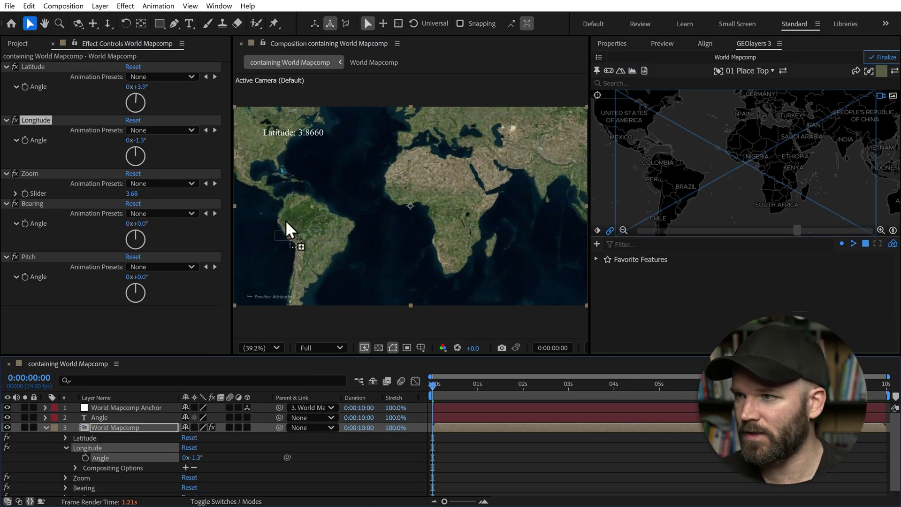
drag(267, 145, 267, 147)
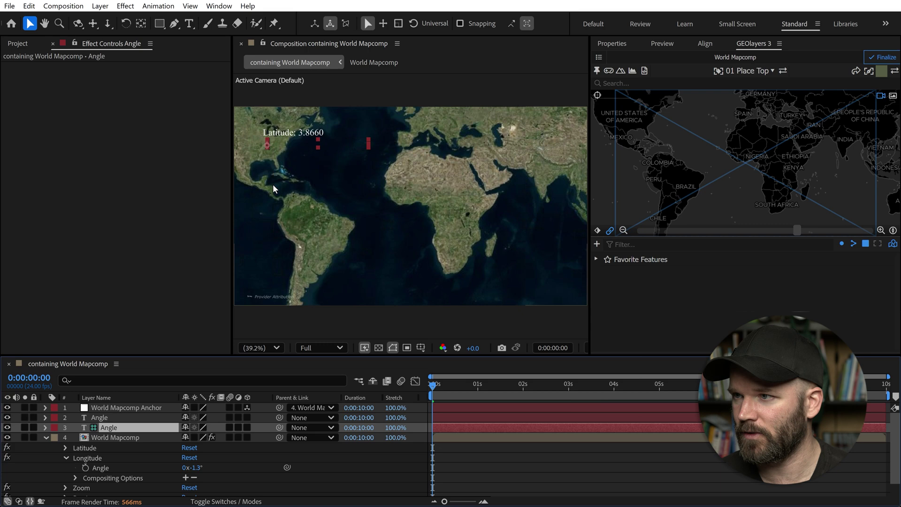
right_click(110, 427)
click(147, 183)
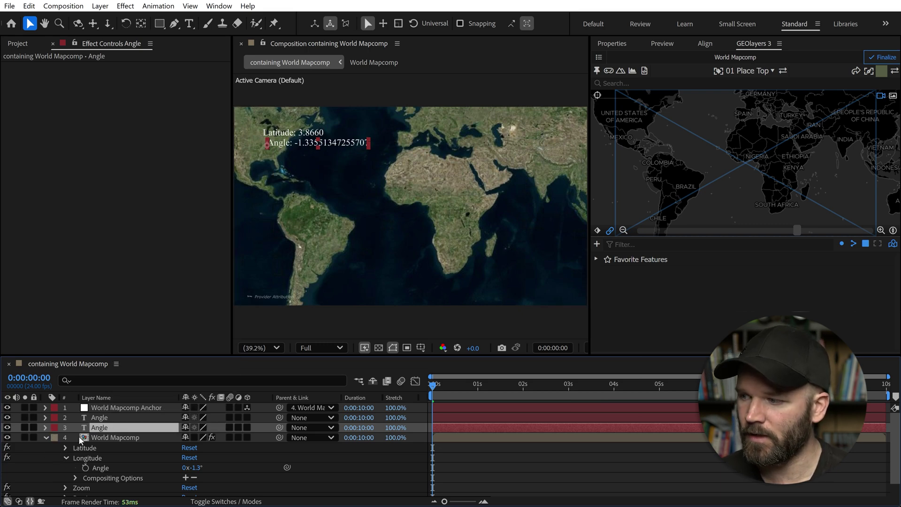
- Relabel the expression 'Longitude' and add .toFixed(4) so it reads 'Longitude: -1.3355'
key(e)
key(e)
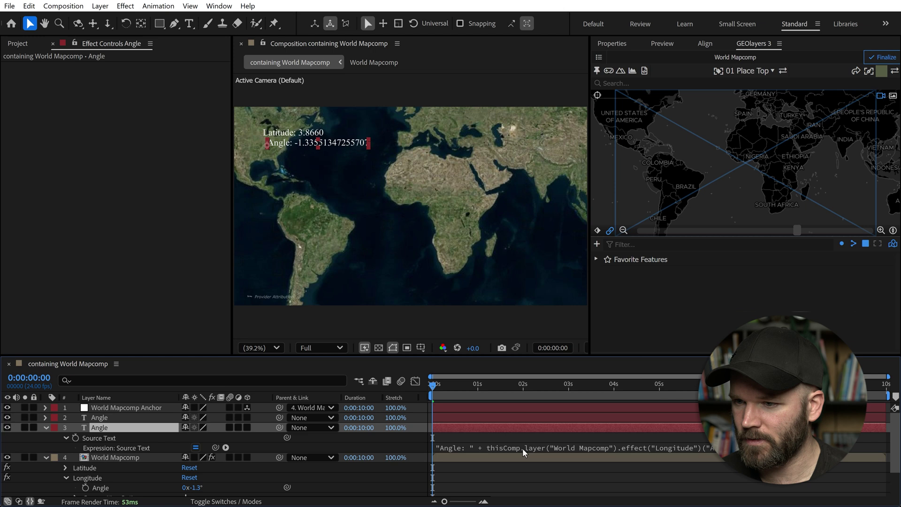
click(462, 448)
double_click(465, 446)
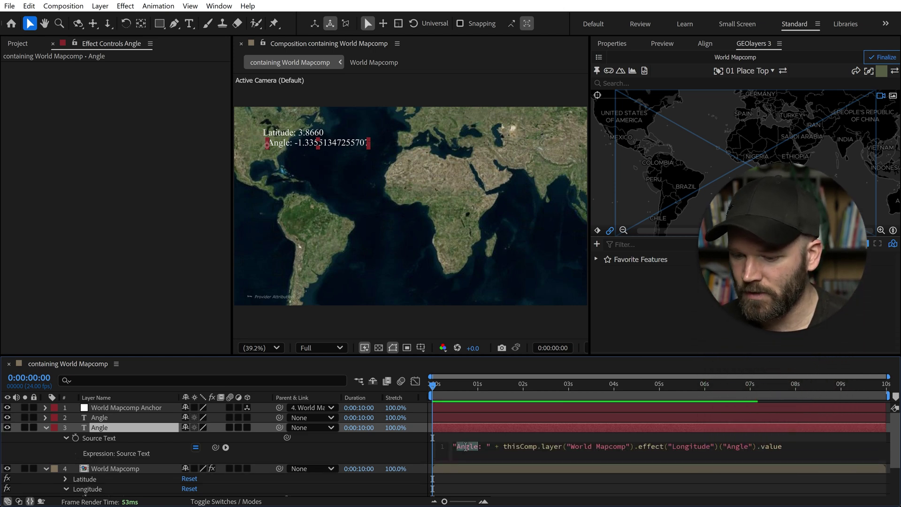
text(Longitude)
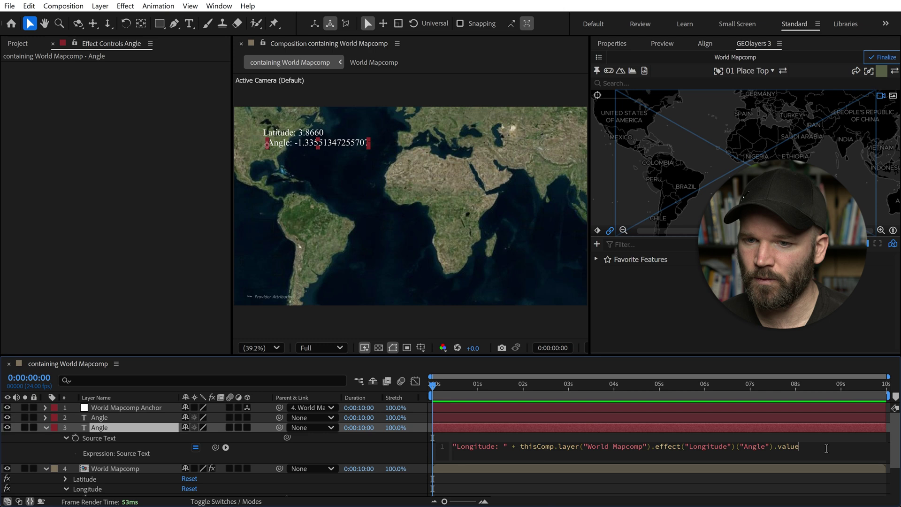
text(tofix)
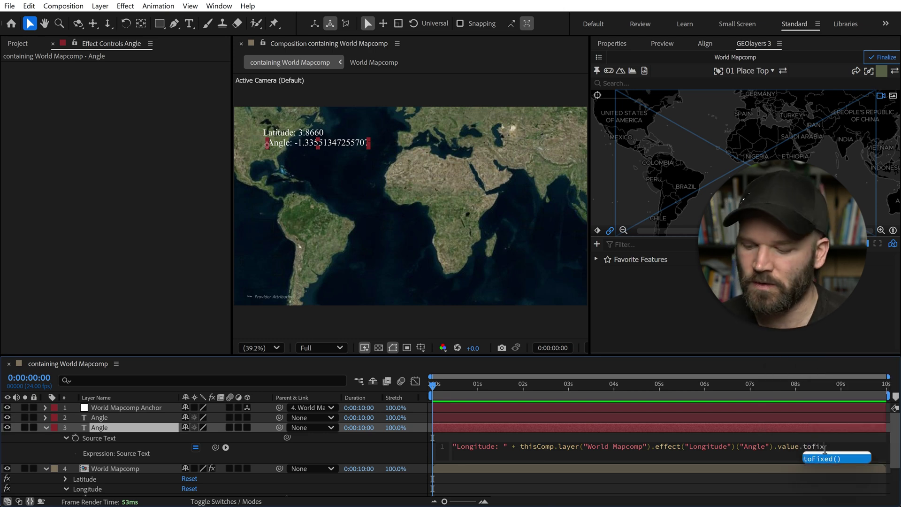
key(Return)
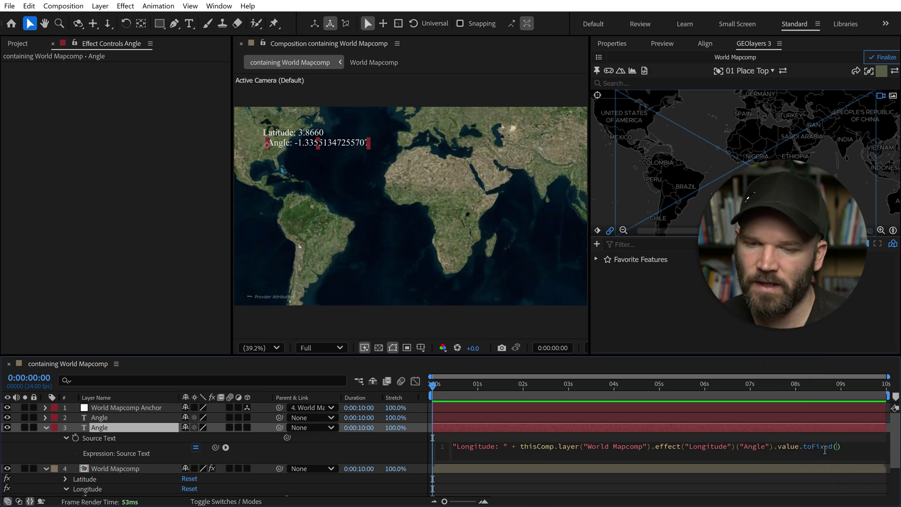
click(376, 457)
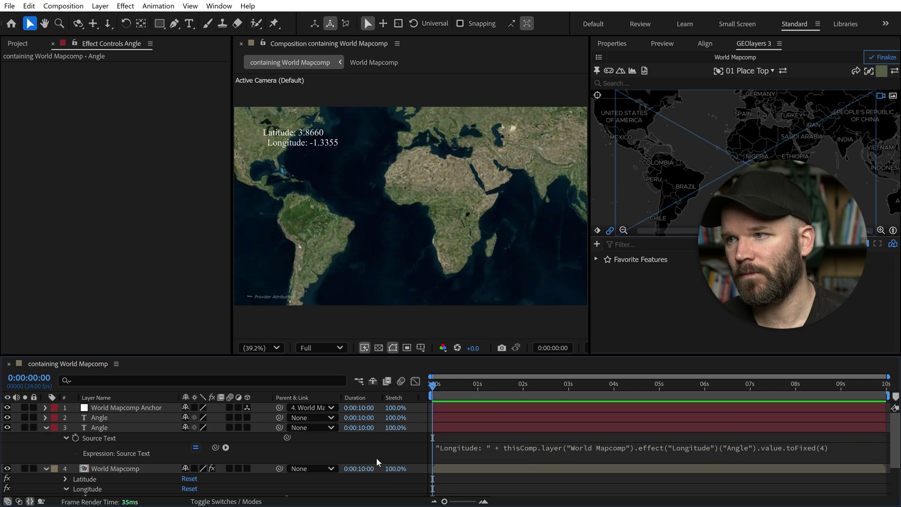
- Rename the two Angle text layers to Longitude and Latitude
click(101, 425)
key(Return)
text(Long)
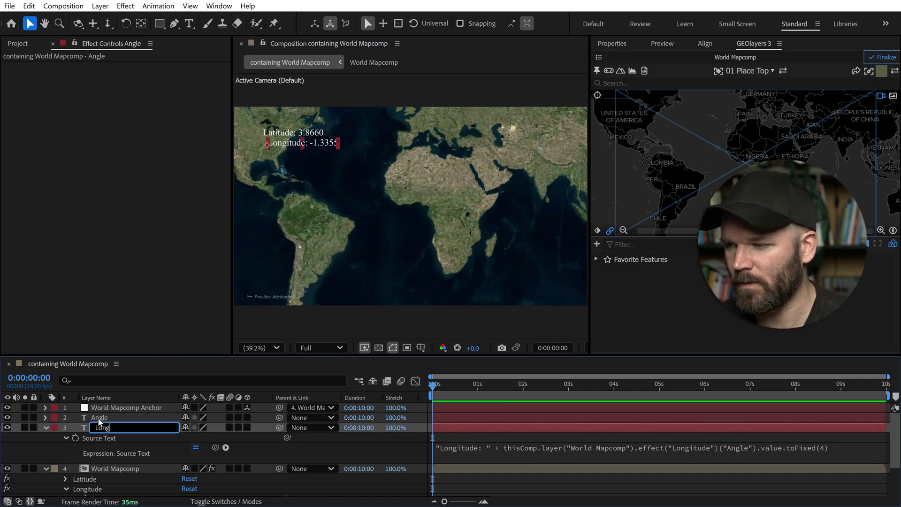
text(itude)
key(Return)
click(100, 419)
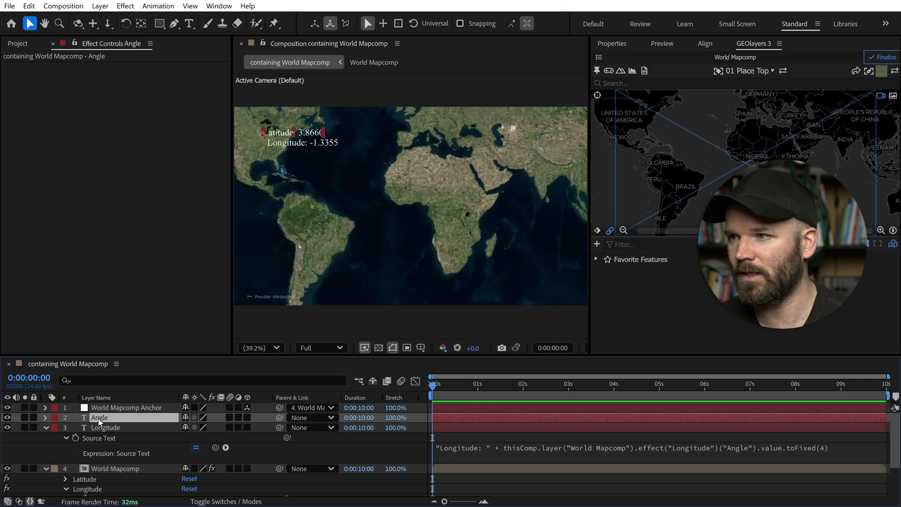
key(Return)
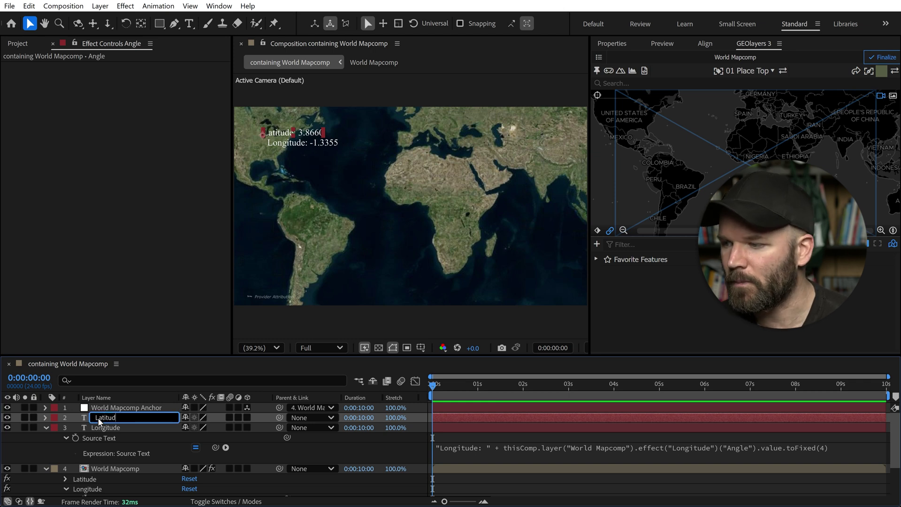
text(Latitude)
key(Return)
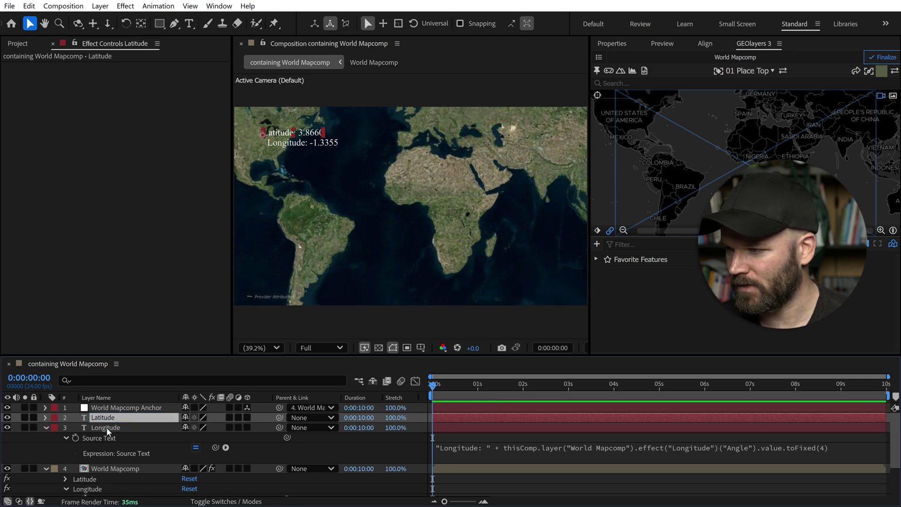
- Left-align the Longitude and Latitude readouts and collapse their layer properties
shift+click(106, 427)
click(704, 43)
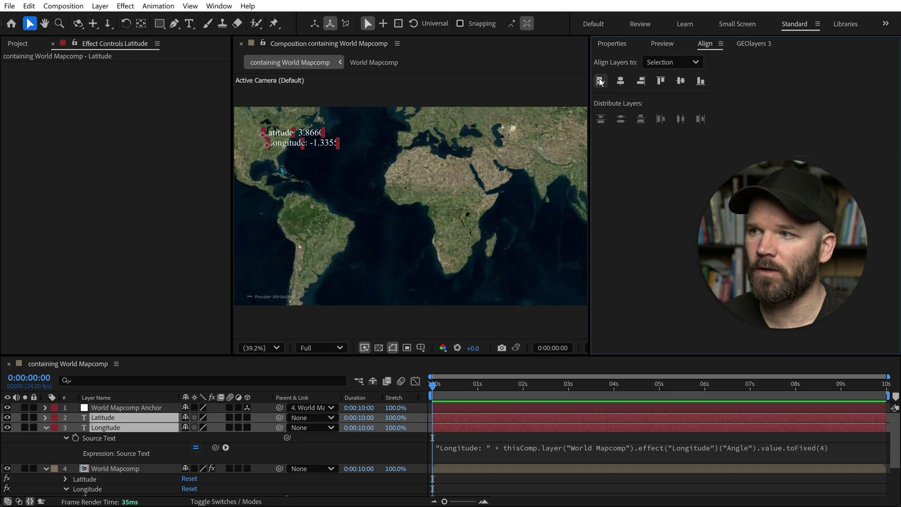
click(600, 81)
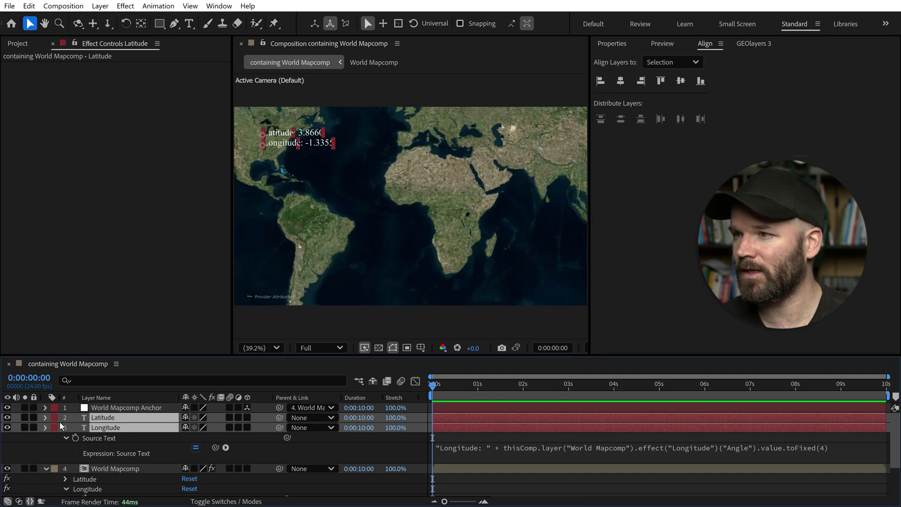
click(46, 427)
key(e)
key(e)
click(541, 460)
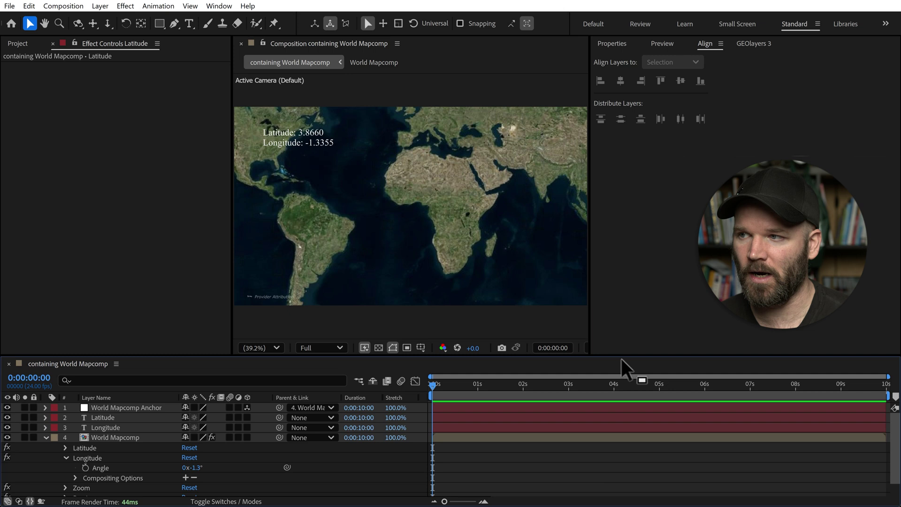
click(45, 437)
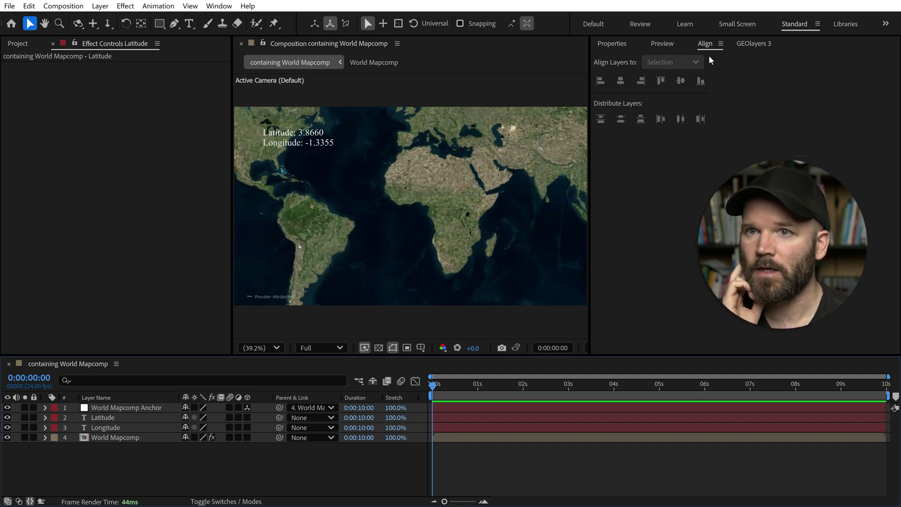
- Keyframe the map's start position, then end zoomed over eastern Europe at 54.5551, 34.3024
click(749, 44)
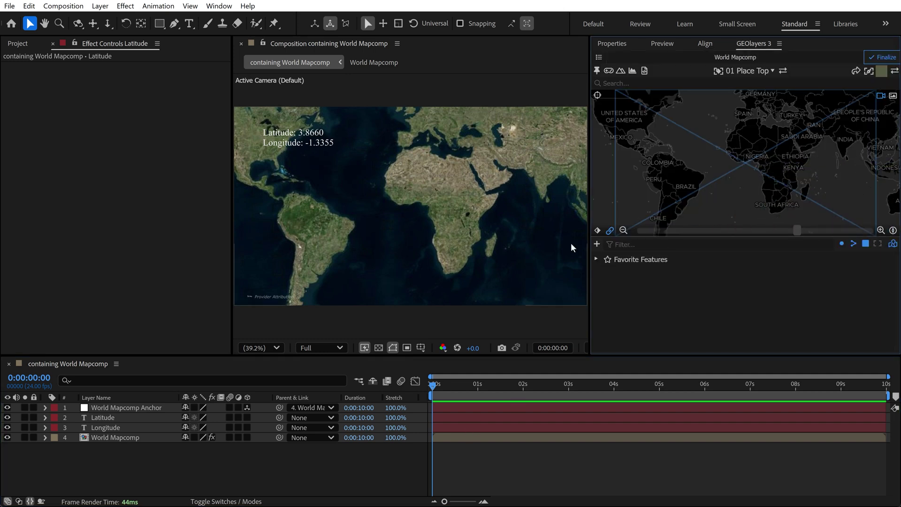
click(598, 231)
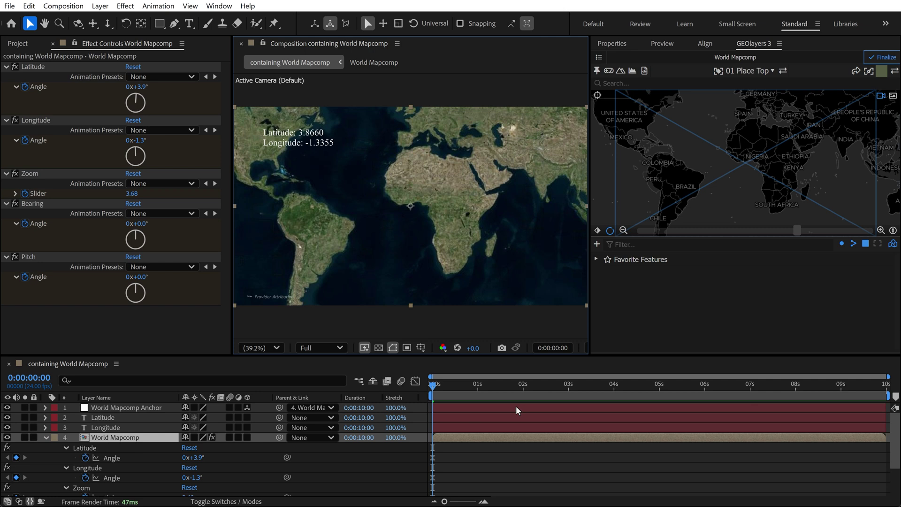
drag(446, 390, 891, 390)
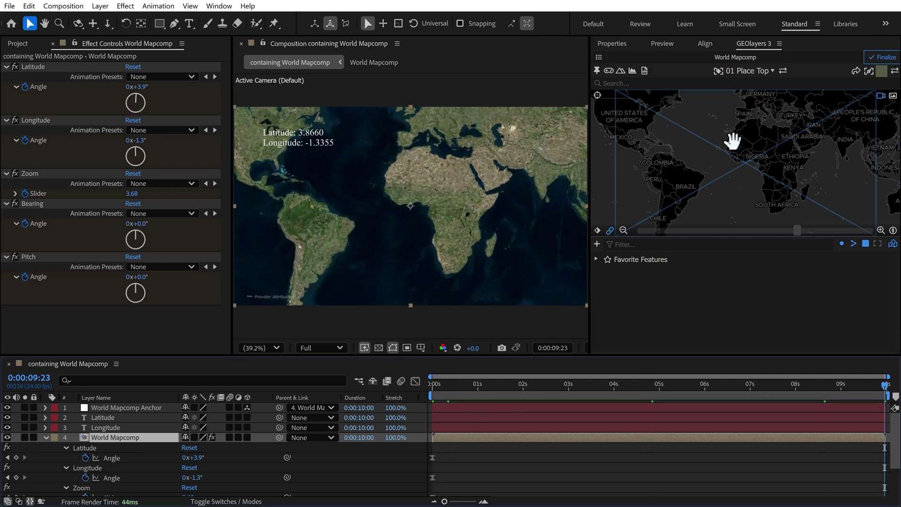
drag(750, 124, 693, 200)
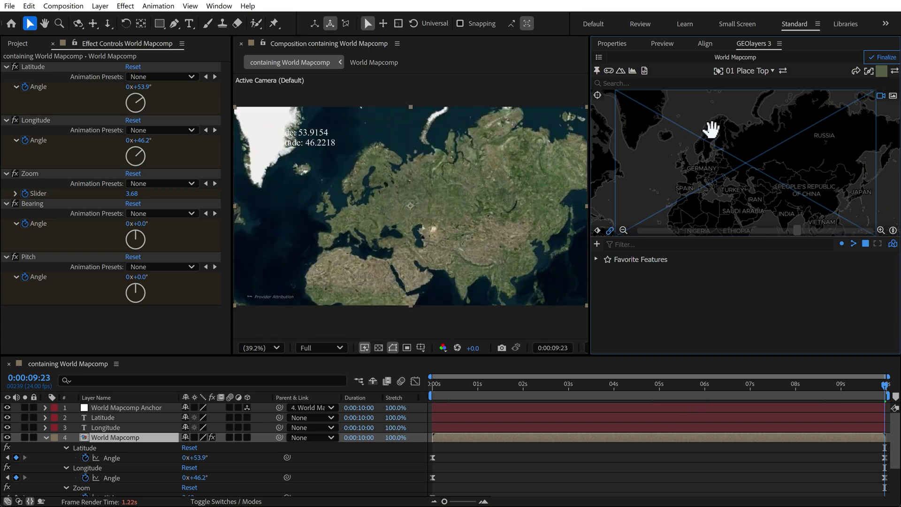
scroll(711, 136, up, 2)
mouse_move(749, 172)
mouse_down()
mouse_move(745, 161)
mouse_move(760, 180)
mouse_up()
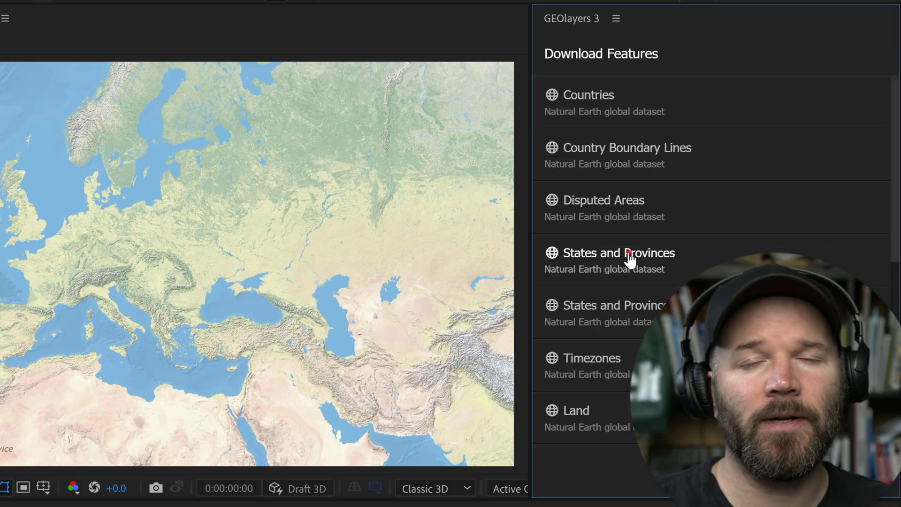
- Preview the map animation, stopping at 0:00:02:01 to check the latitude and longitude readouts
click(629, 259)
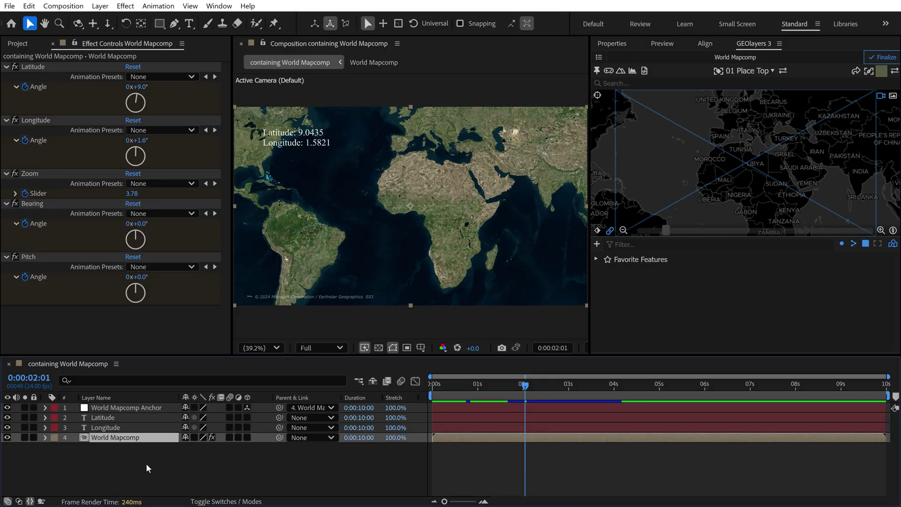
- Draw a curved path from South America past Africa, adjusting its eastern end point
click(145, 468)
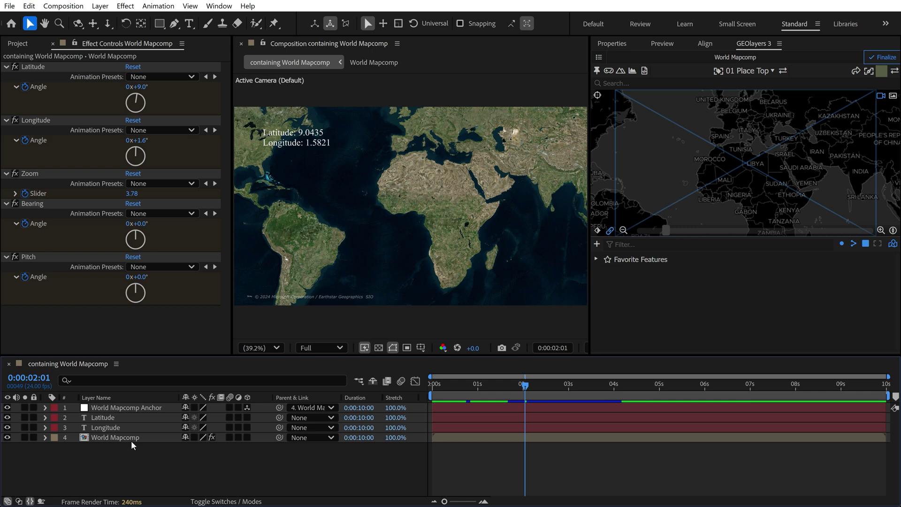
click(174, 24)
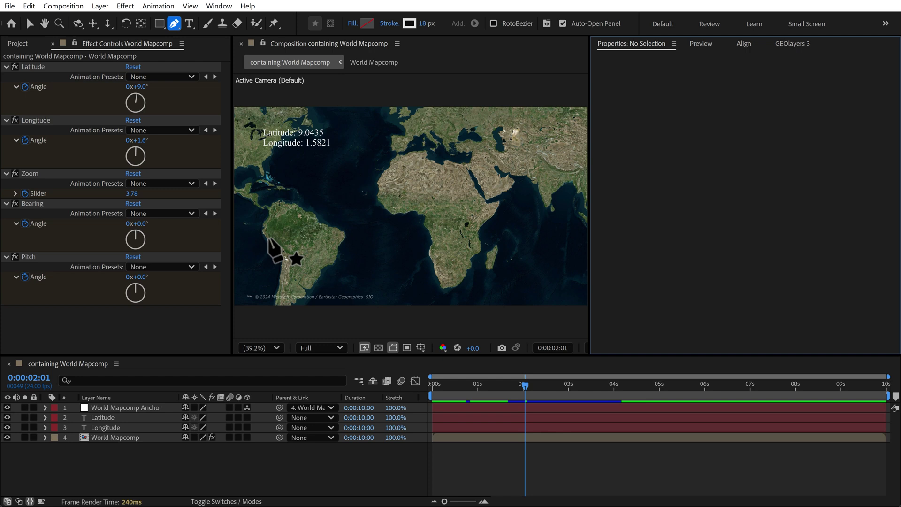
click(319, 257)
drag(375, 188, 404, 147)
drag(509, 181, 576, 273)
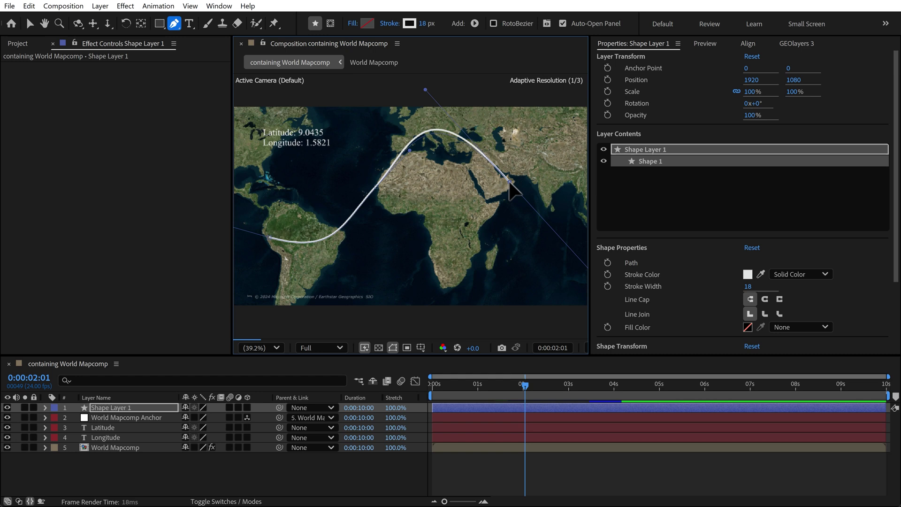
drag(510, 182, 535, 193)
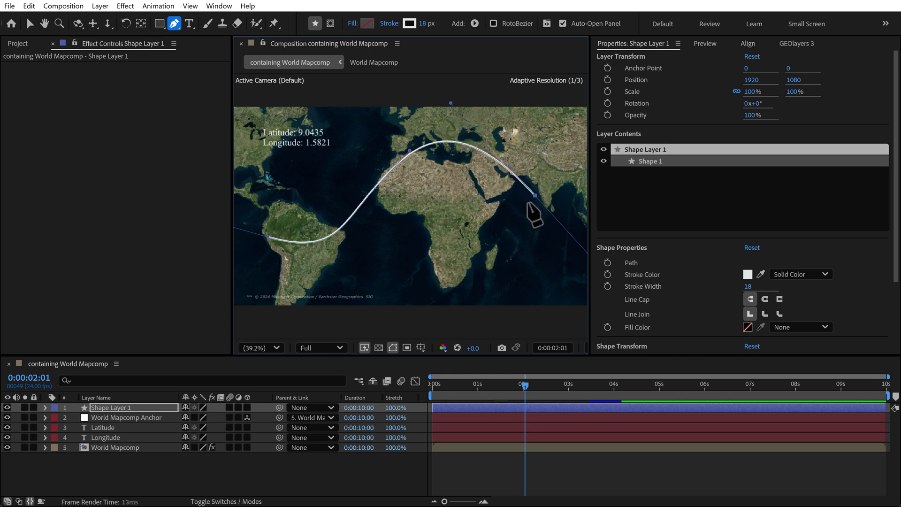
click(105, 407)
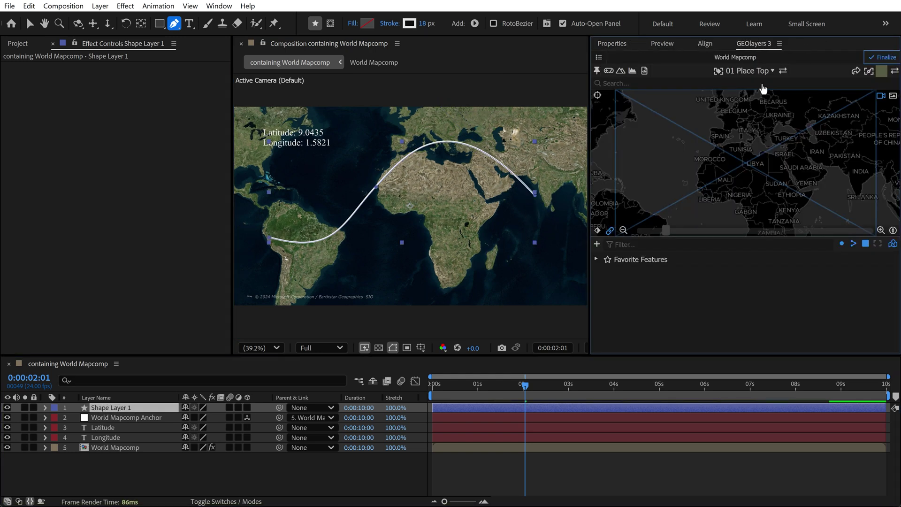
- Add Shape Layer 1's path to GEOlayers as a map feature with Feature from Layer
click(599, 244)
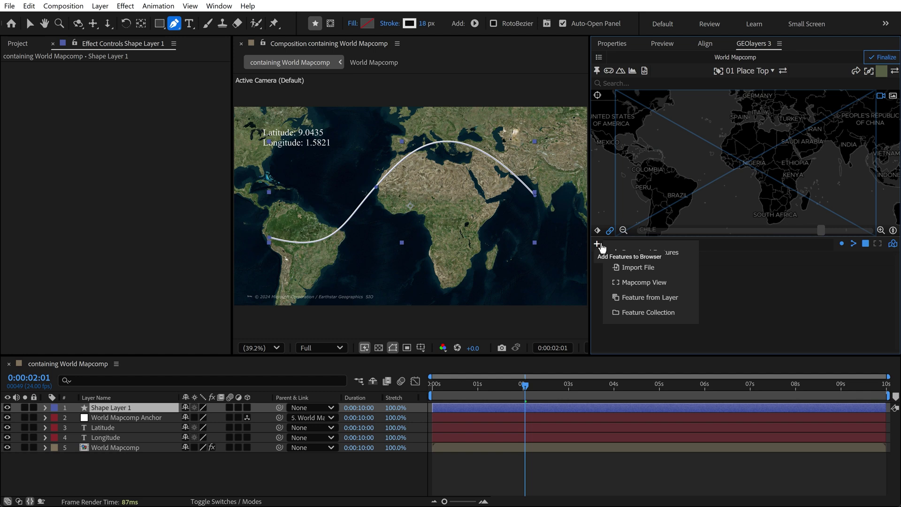
click(636, 298)
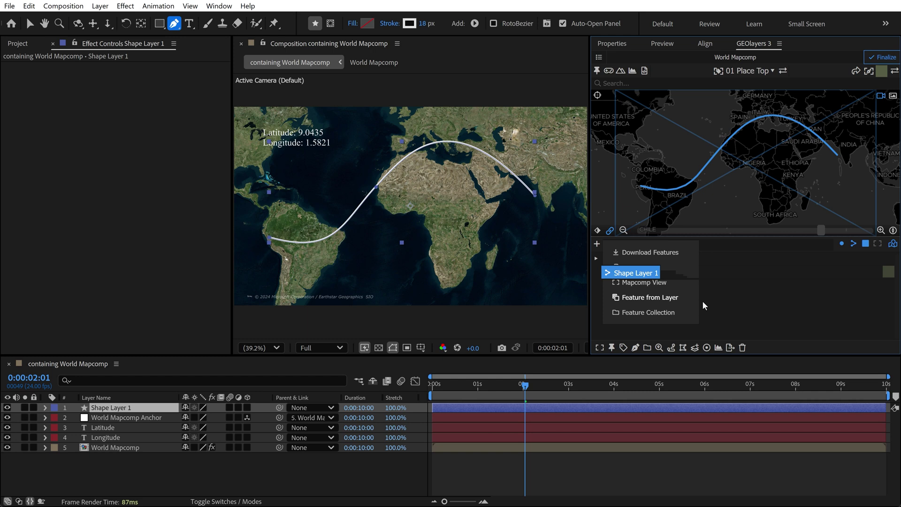
click(163, 471)
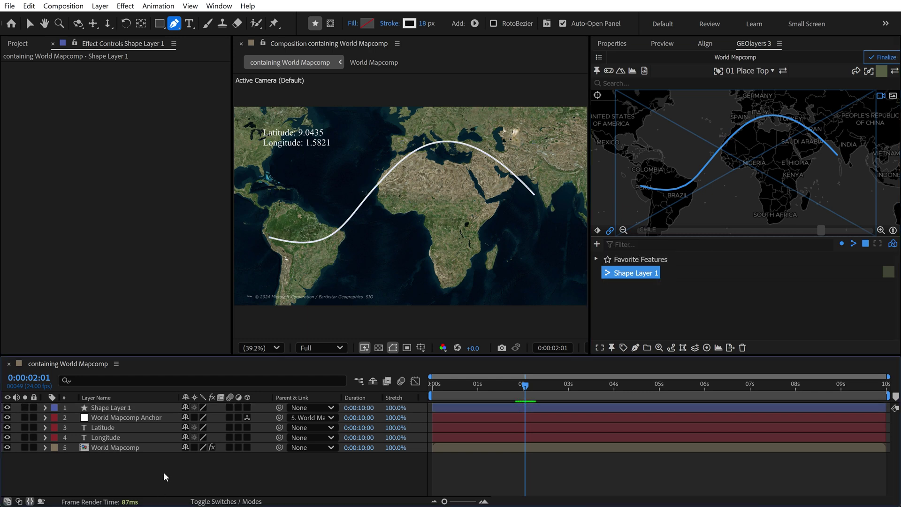
- Delete Shape Layer 1 and give the Ellipse Tool a solid EDECEB fill
key(Delete)
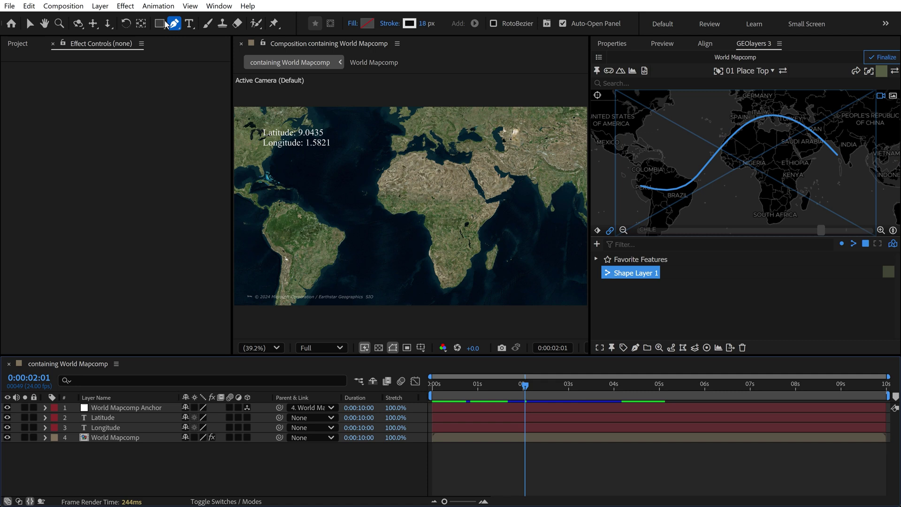
click(159, 24)
drag(159, 25, 197, 46)
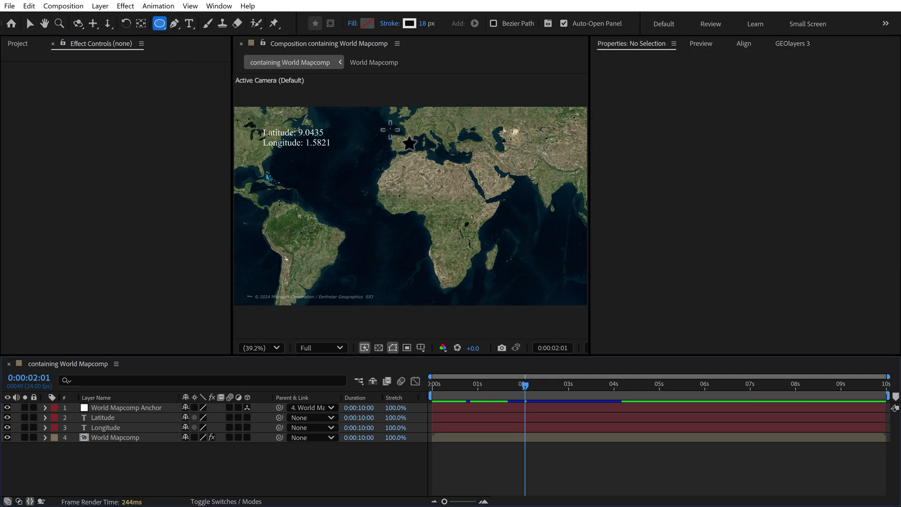
click(352, 23)
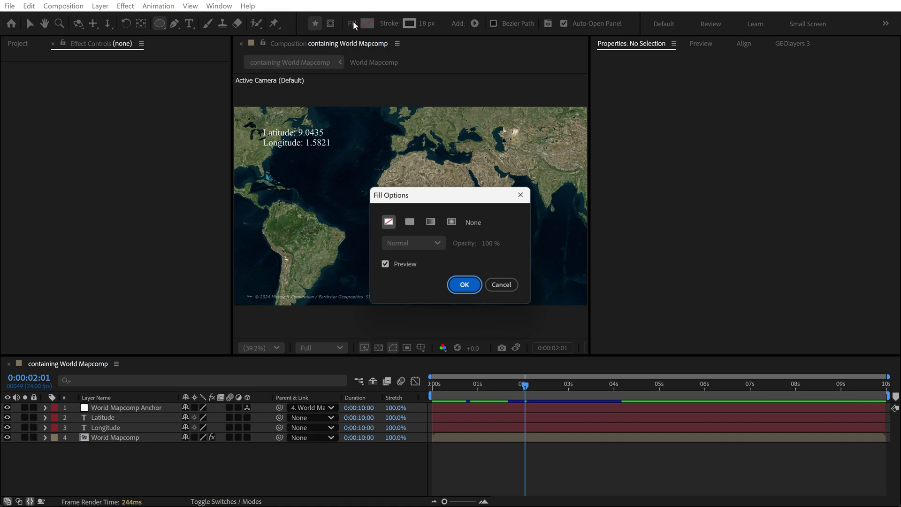
click(405, 221)
click(464, 284)
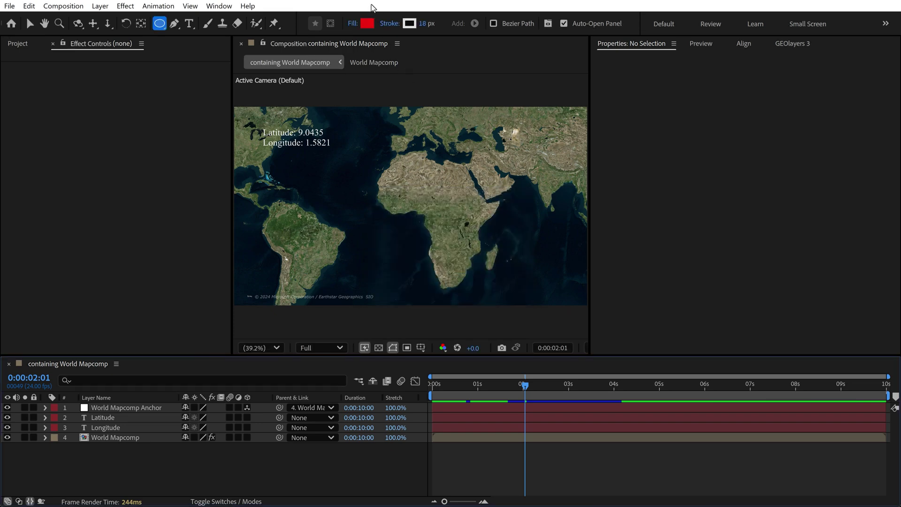
click(367, 23)
click(323, 326)
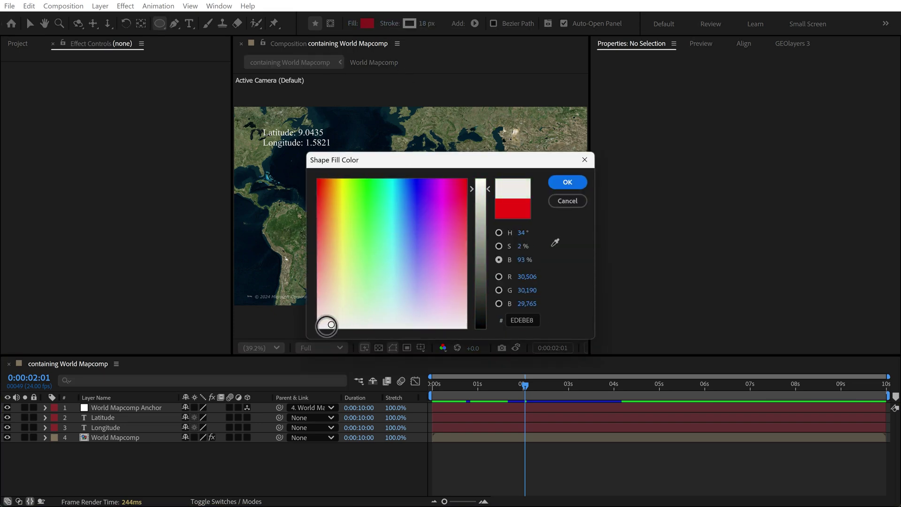
click(559, 184)
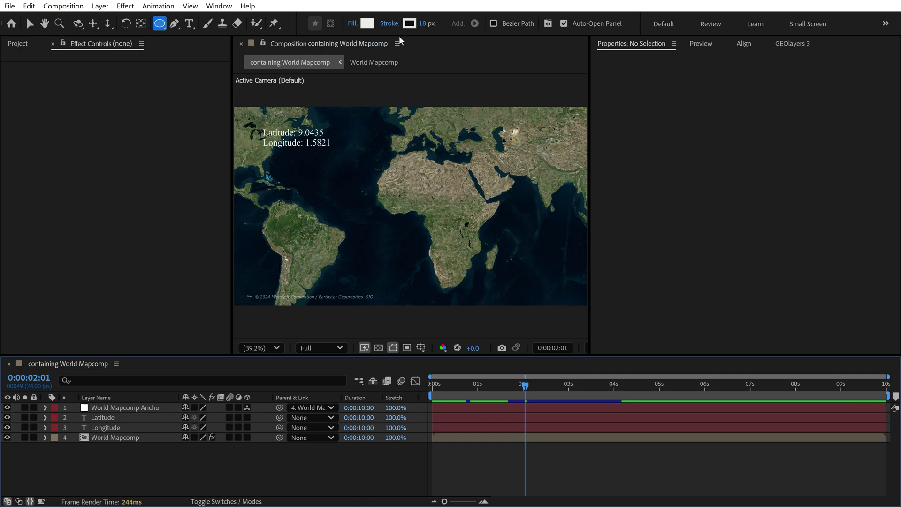
- Set the ellipse stroke to None and create a full-composition 2160 px circle layer
click(390, 24)
click(389, 222)
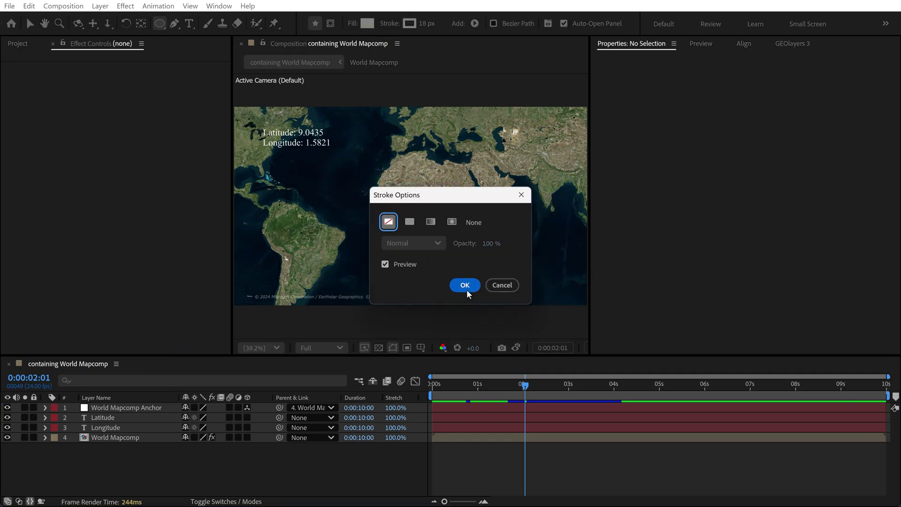
click(461, 282)
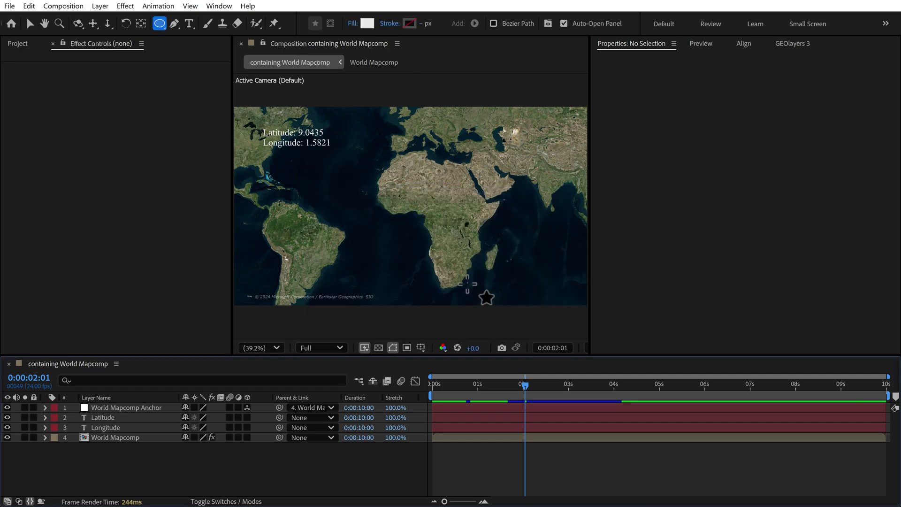
double_click(160, 24)
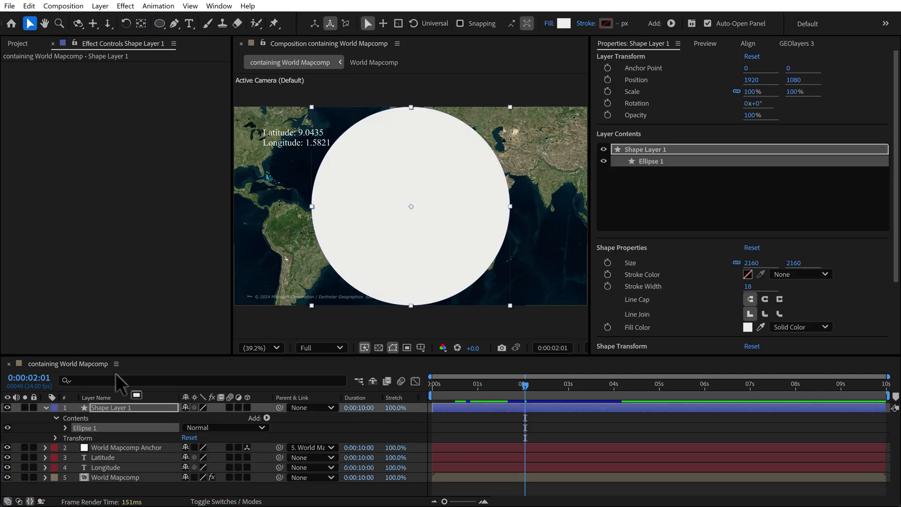
click(156, 402)
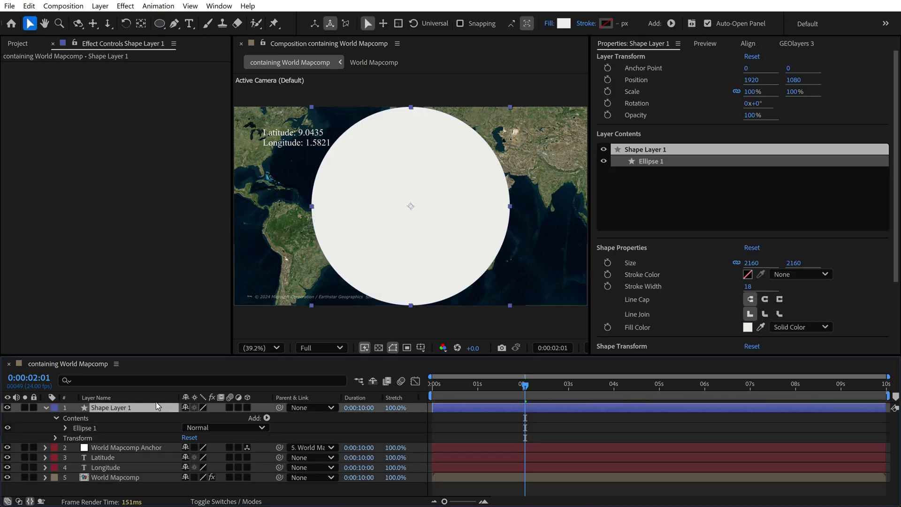
- Rename the circle shape layer to POI
key(Return)
text(PO)
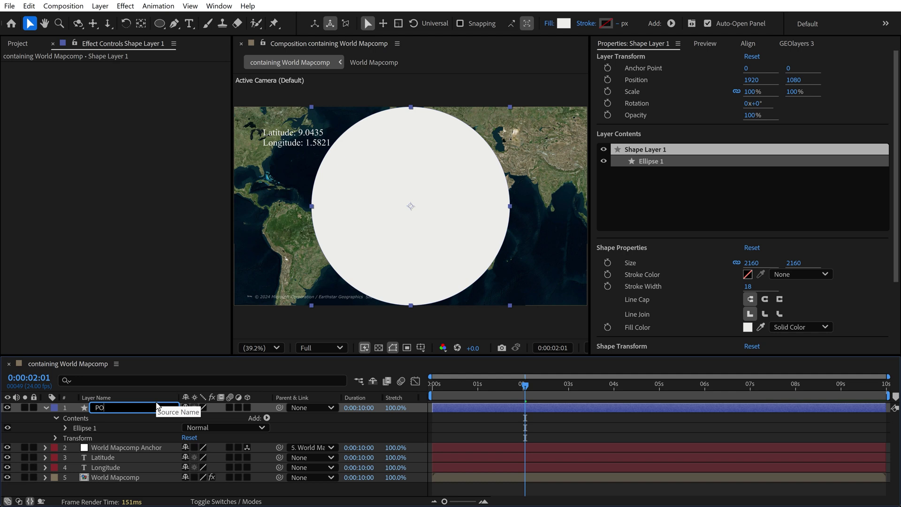
text(I)
key(Return)
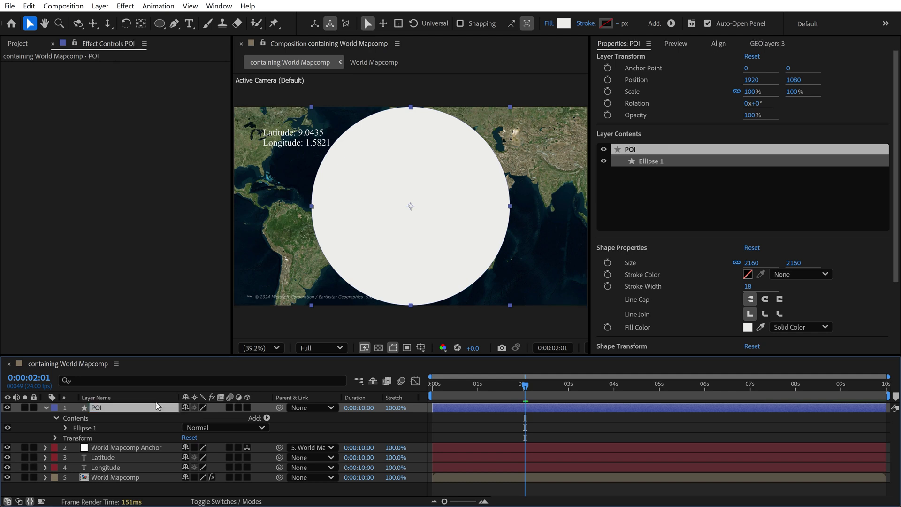
click(45, 407)
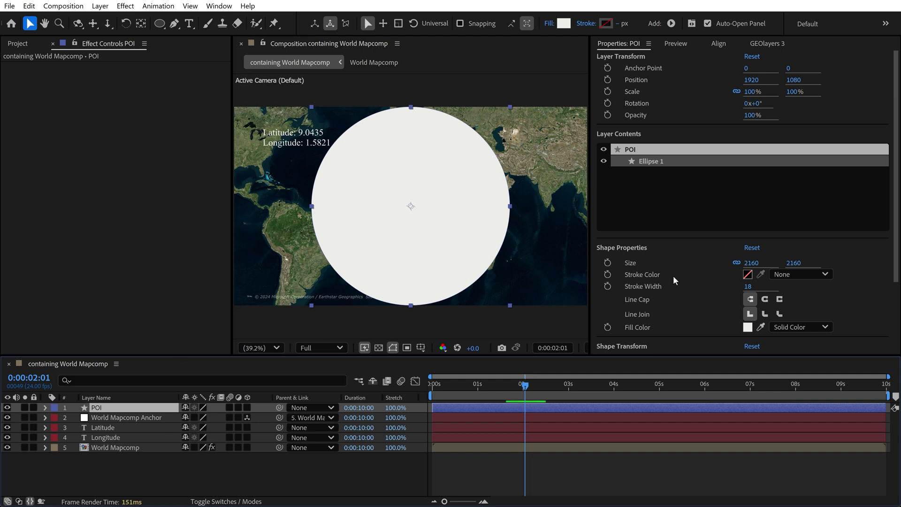
- Set the POI ellipse size to 20 in the Properties panel
scroll(673, 275, down, 2)
click(751, 210)
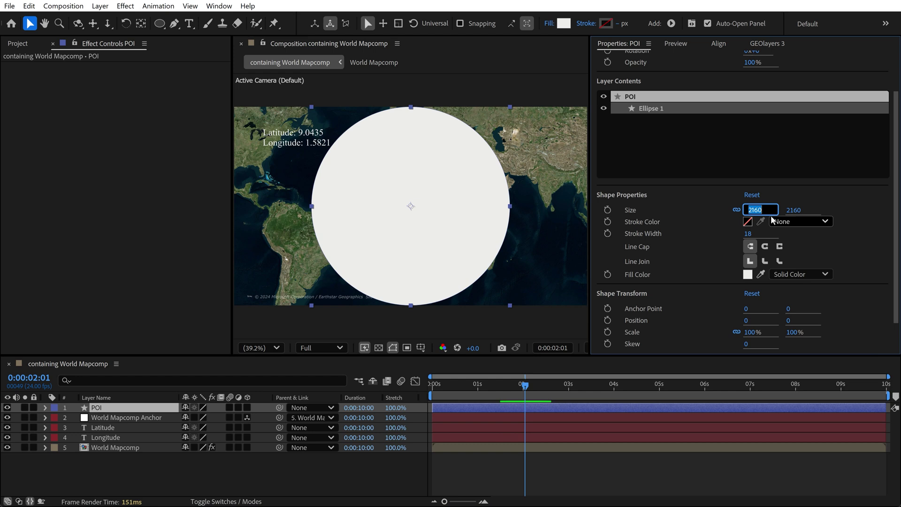
text(2)
key(Return)
click(322, 469)
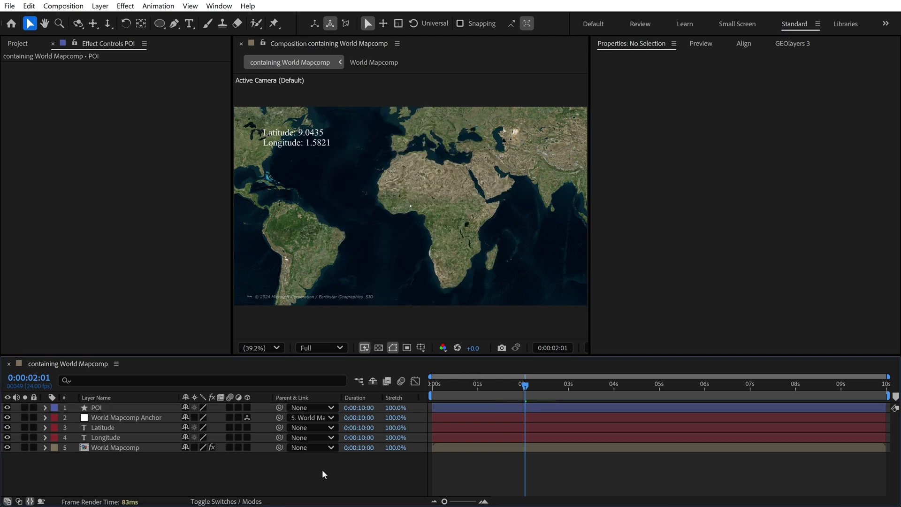
- Pin POI to the Shape Layer 1 feature with a 10-second Animate Layers along Feature animation
click(107, 408)
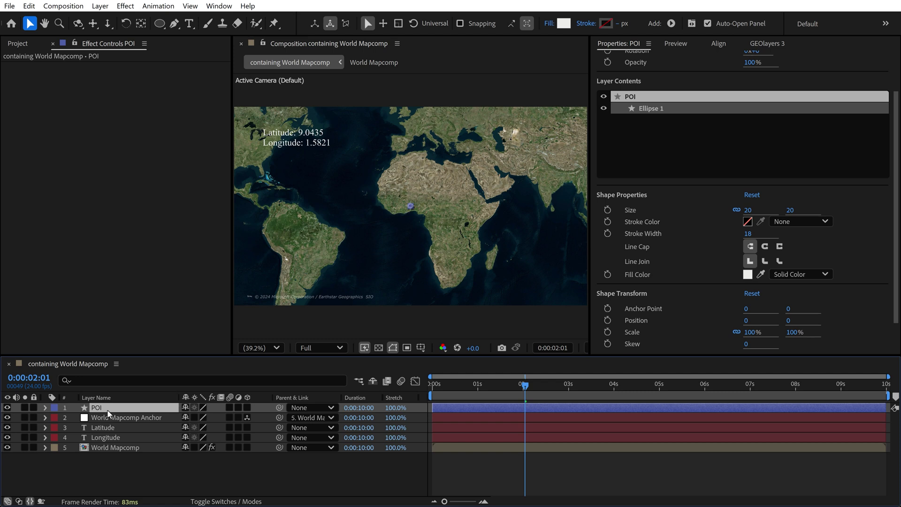
click(757, 43)
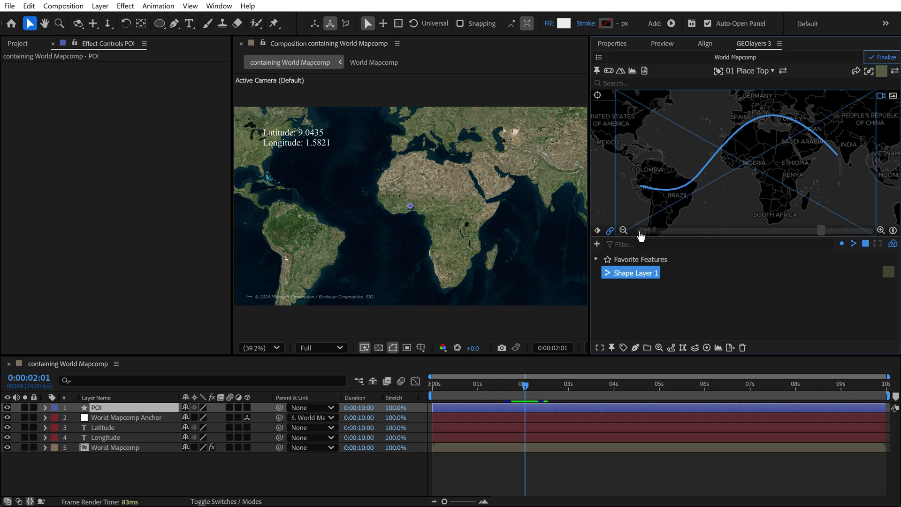
click(612, 349)
click(613, 350)
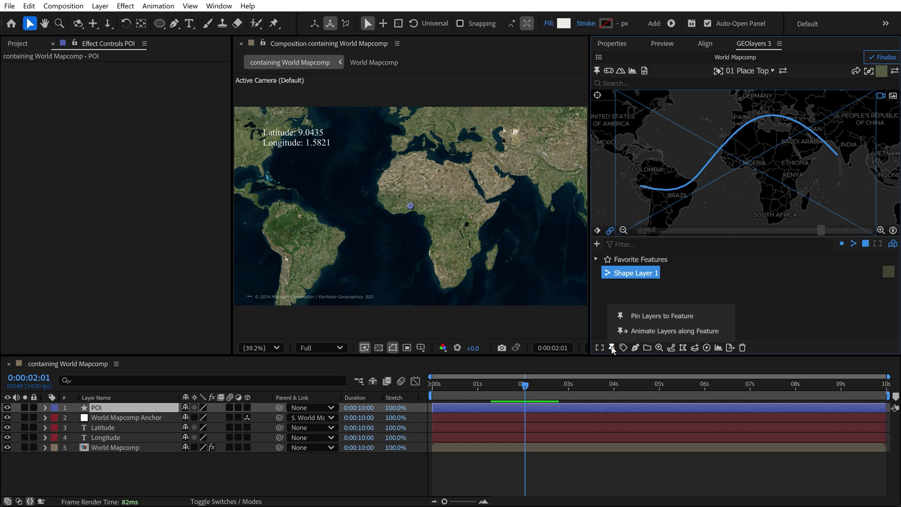
click(654, 332)
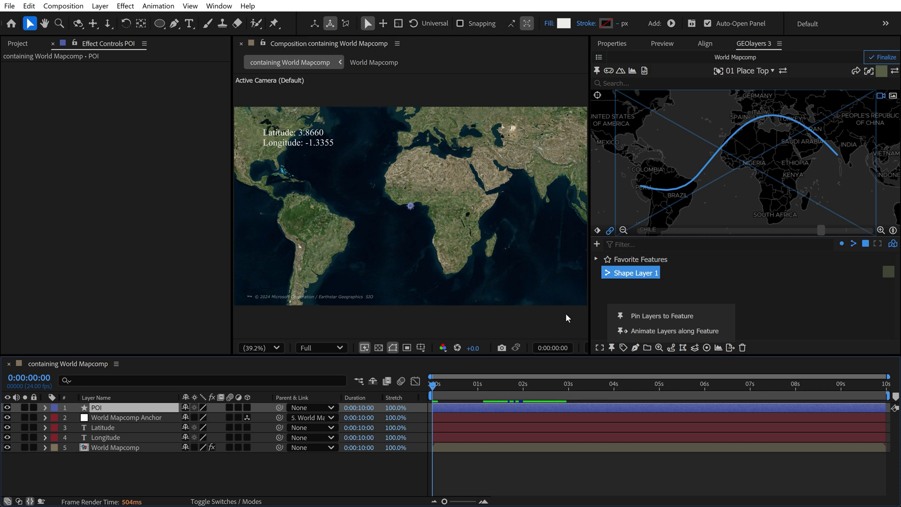
click(658, 331)
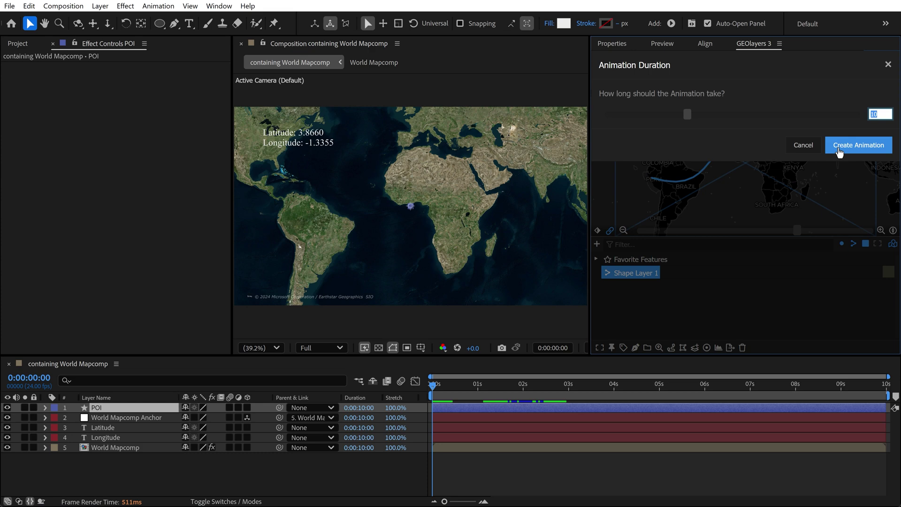
click(840, 146)
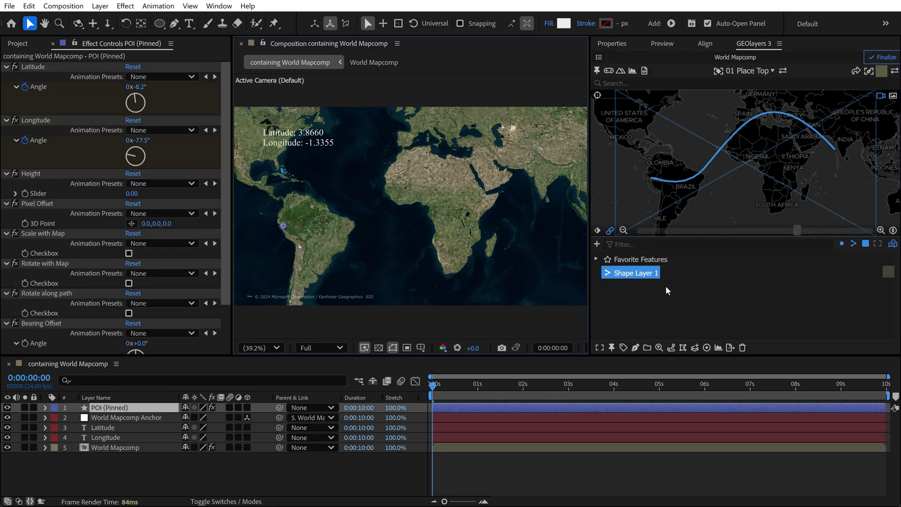
- Scrub to preview the moving dot, then reveal POI (Pinned)'s Latitude and Longitude keyframes
click(369, 472)
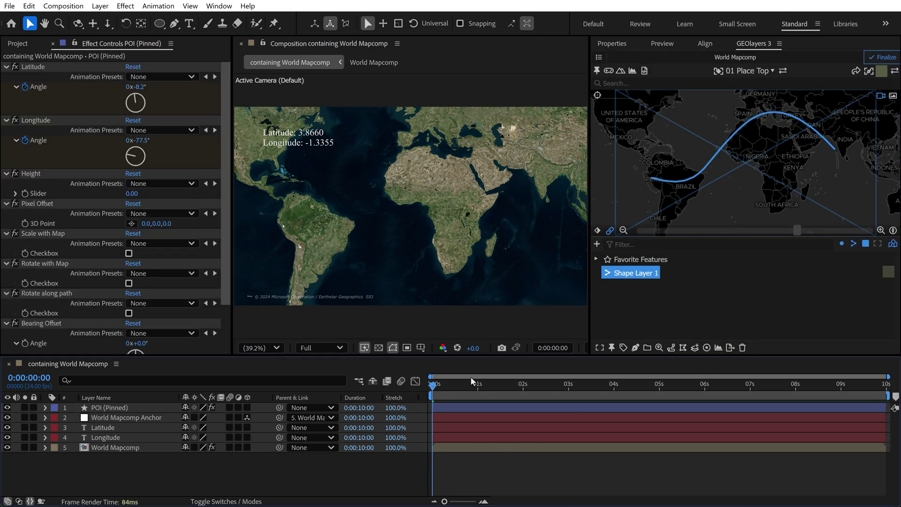
drag(440, 384, 885, 384)
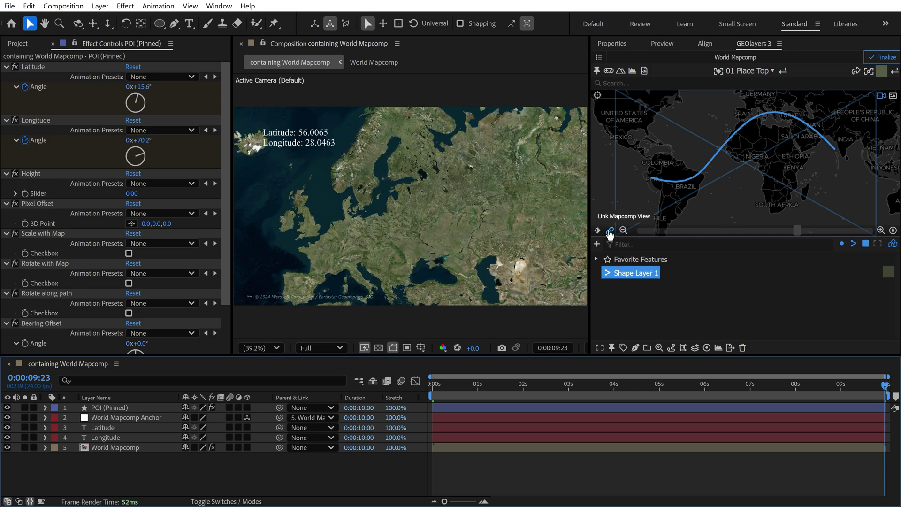
click(609, 230)
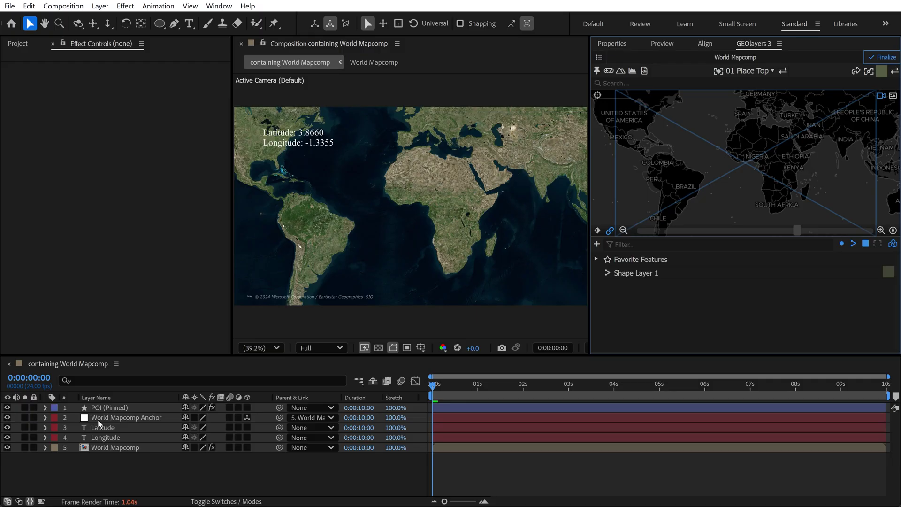
click(117, 408)
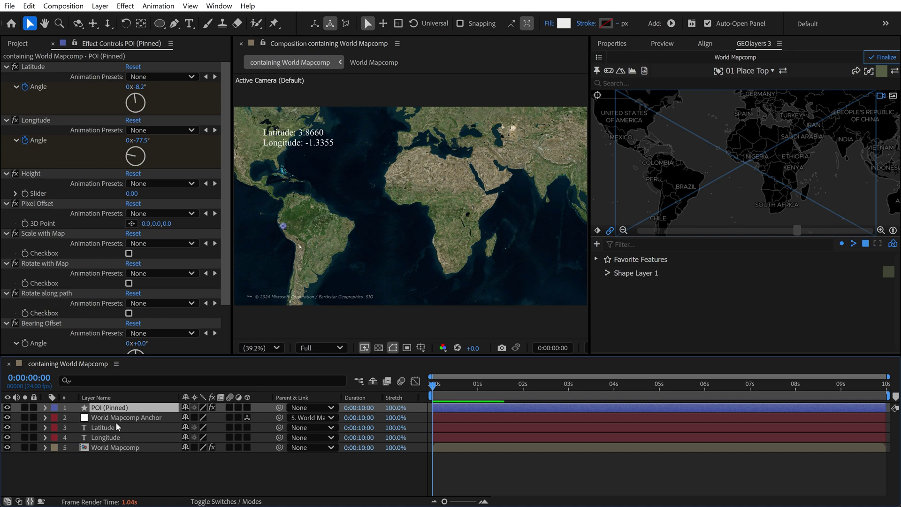
key(e)
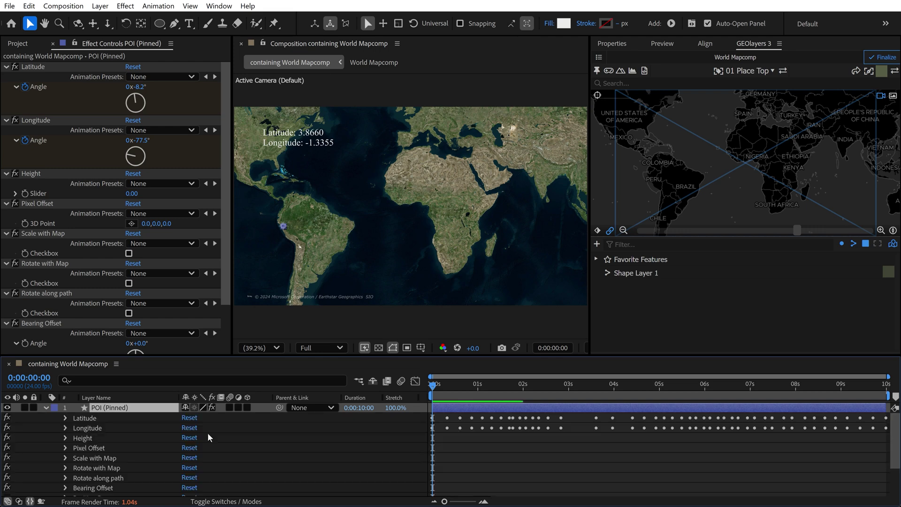
- Turn the Latitude angle into a text readout labelled Latitude, rounded with .toFixed(4)
click(65, 418)
drag(125, 428, 276, 266)
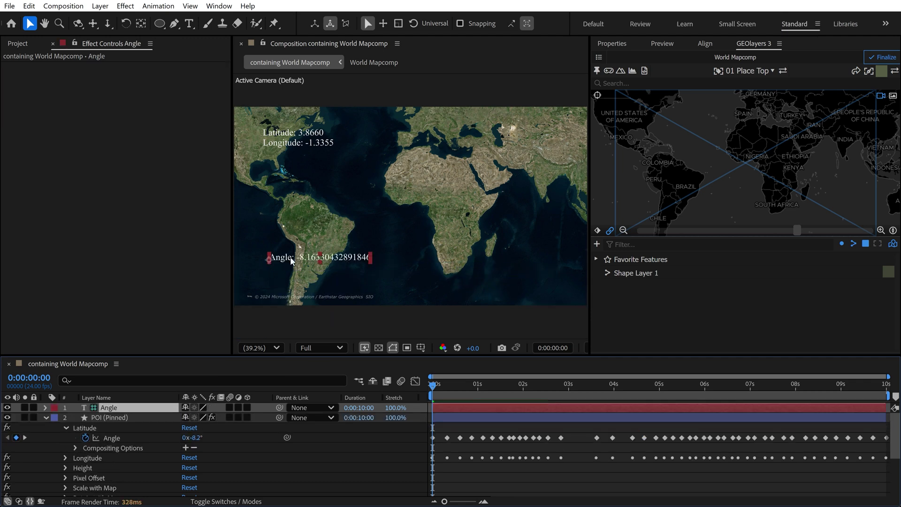
click(453, 426)
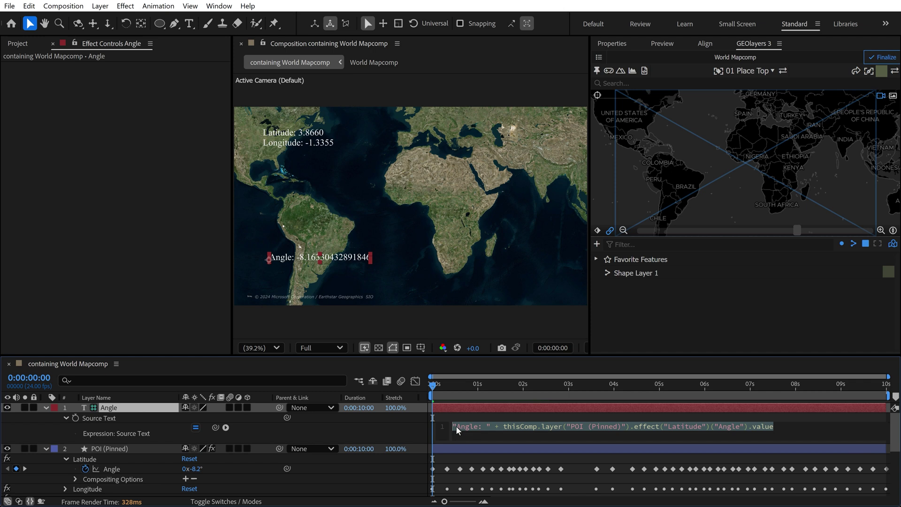
double_click(463, 425)
text(Latitude)
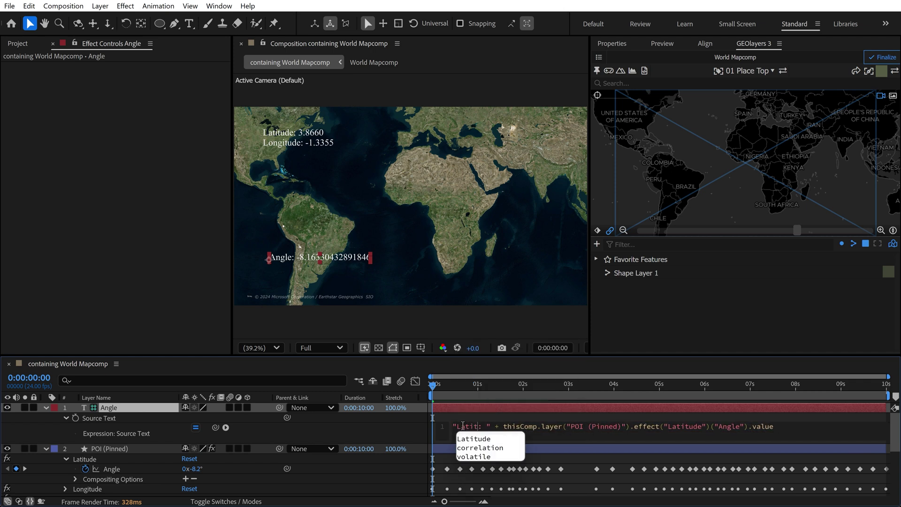
click(810, 444)
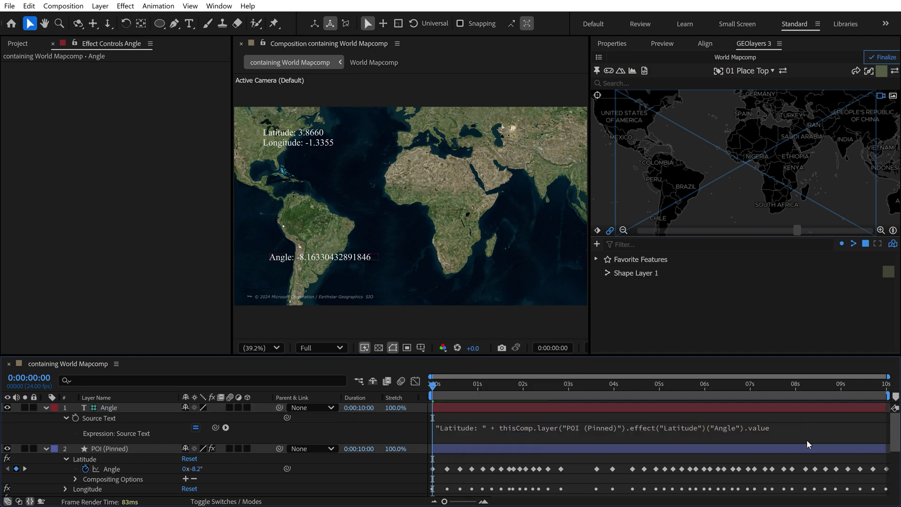
click(800, 430)
text(.tofix)
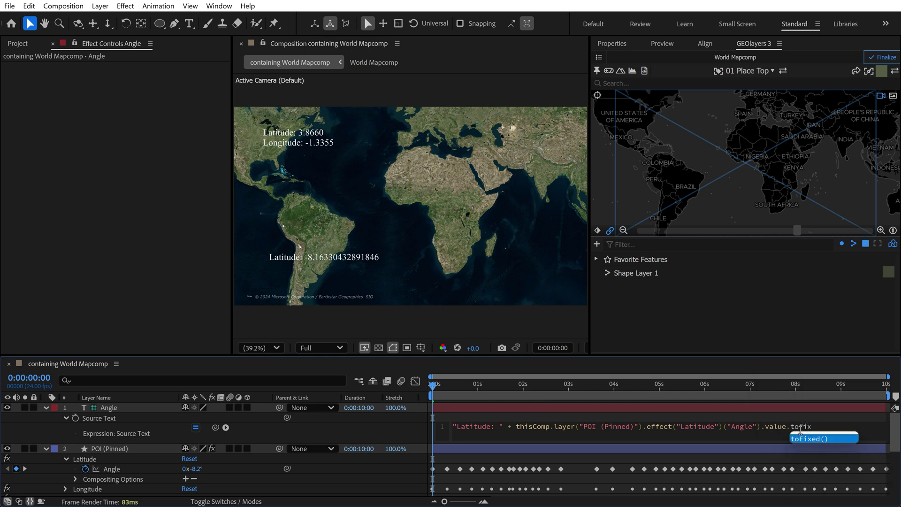
key(Return)
text(4)
key(KP_Enter)
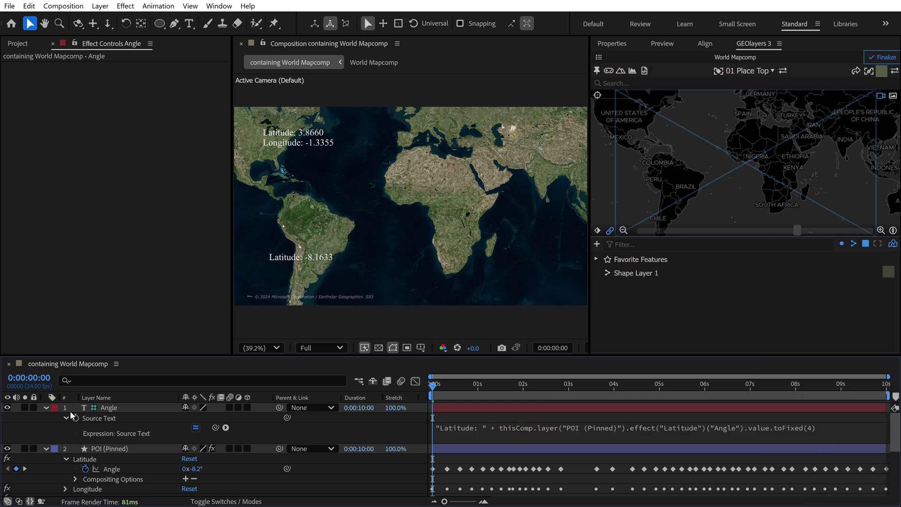
- Name the layer Latitude of POI and change the expression label to 'Latitude of POI'
click(105, 407)
key(Return)
text(Lati)
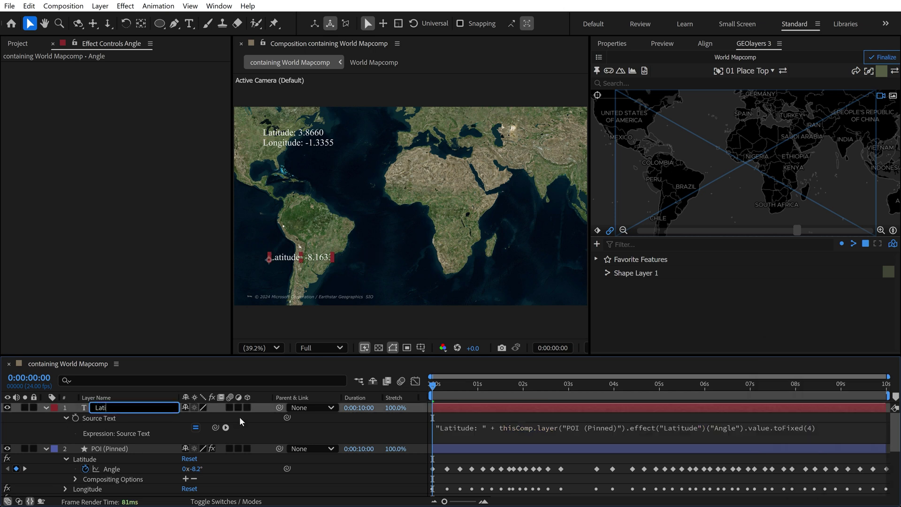
text(tude of POI)
click(46, 408)
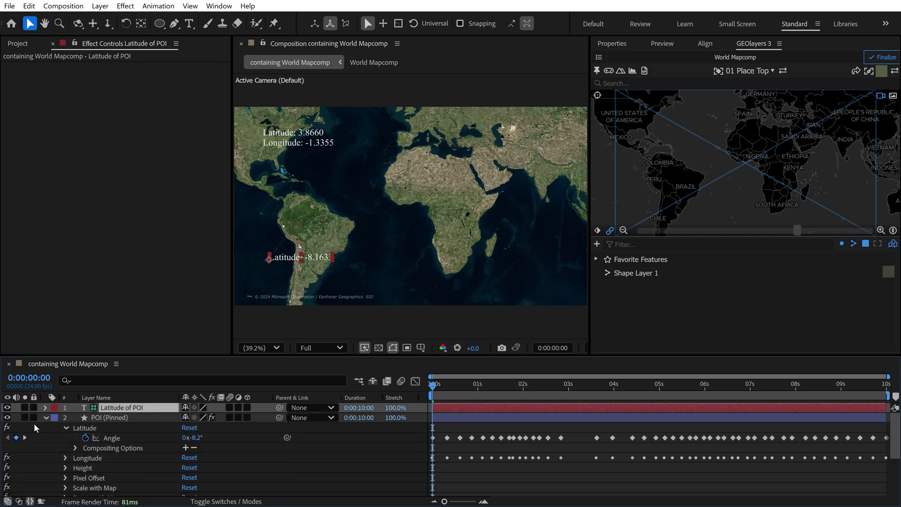
click(109, 409)
key(e)
key(e)
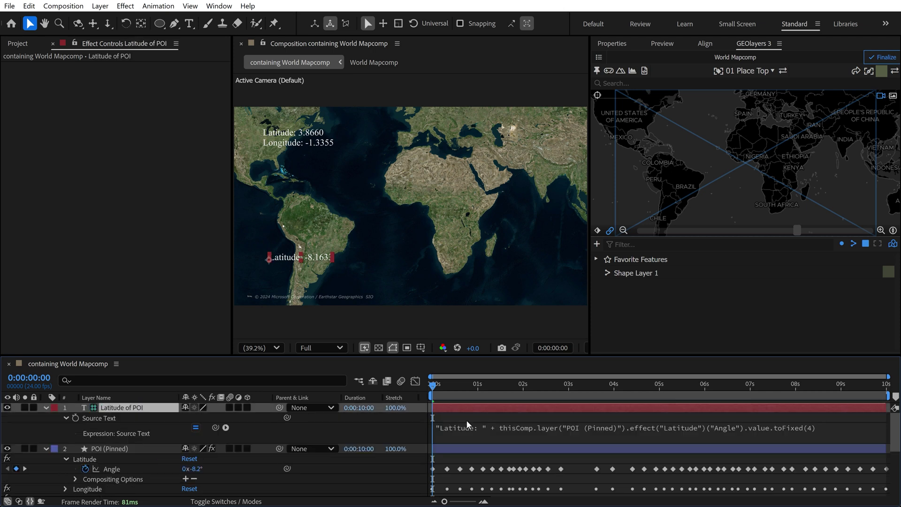
click(470, 429)
click(489, 426)
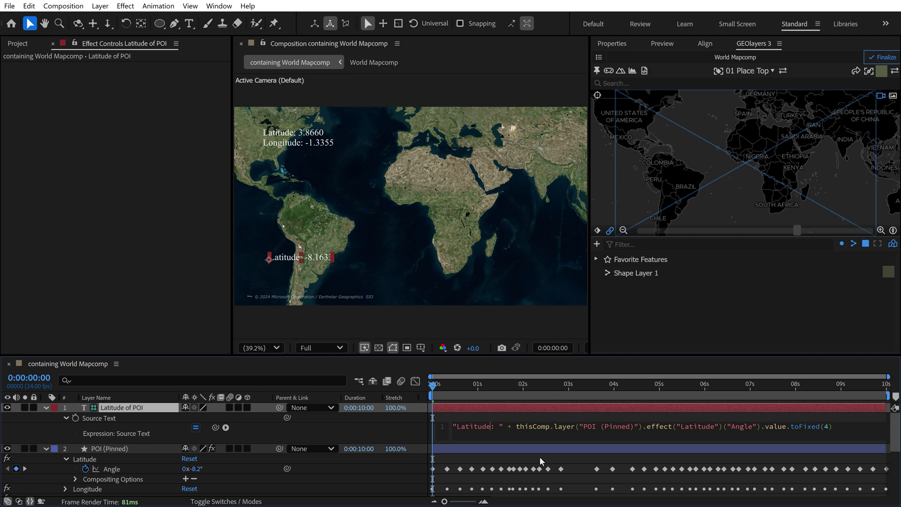
text(of POI)
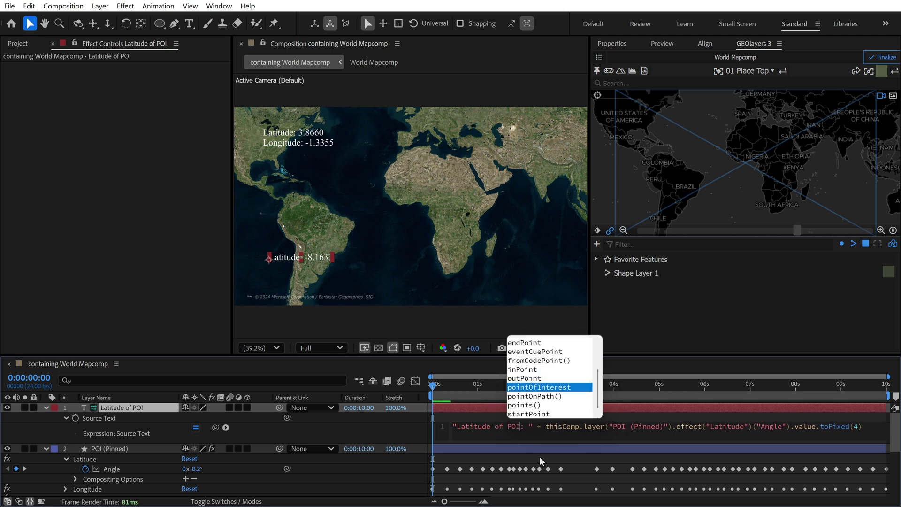
click(304, 428)
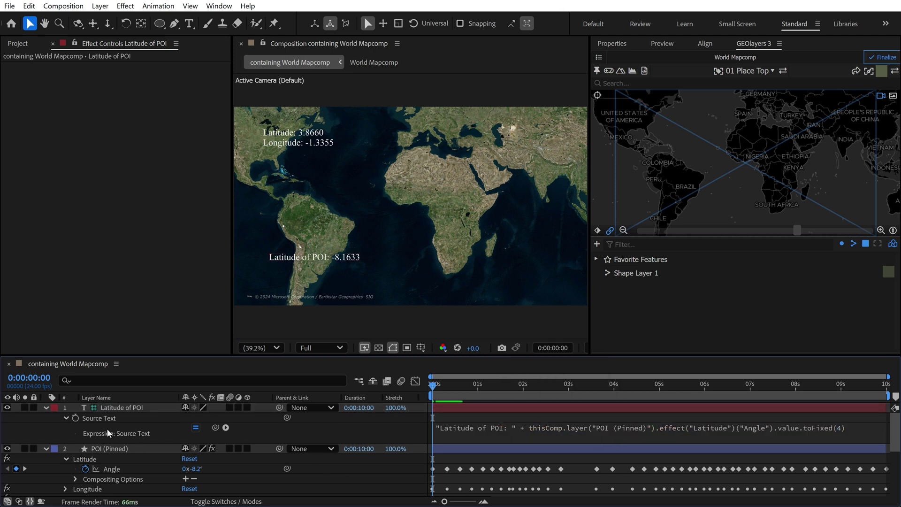
- Uncheck Guide Layer so the Latitude of POI readout renders
click(46, 407)
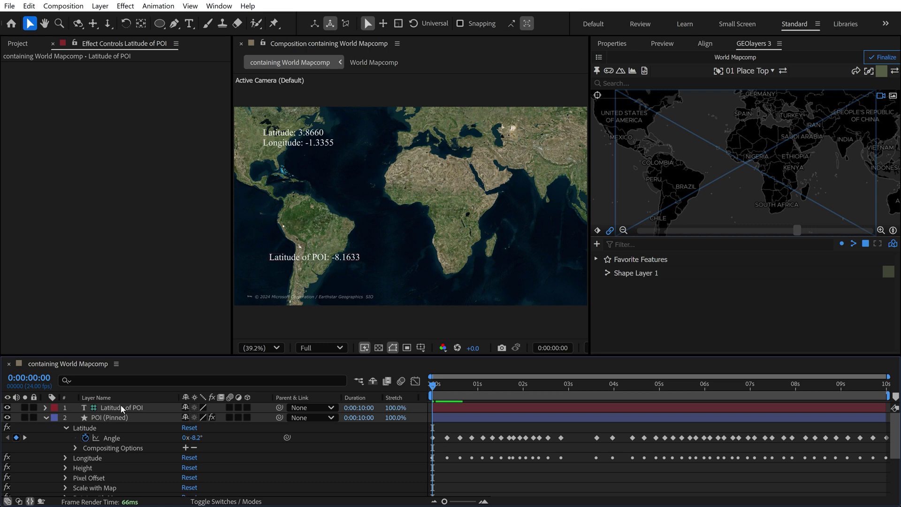
right_click(120, 405)
click(159, 160)
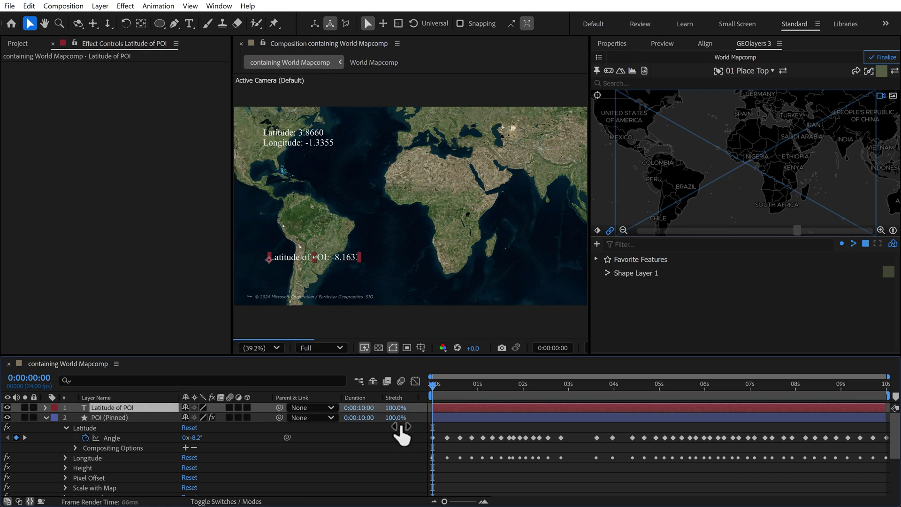
click(398, 454)
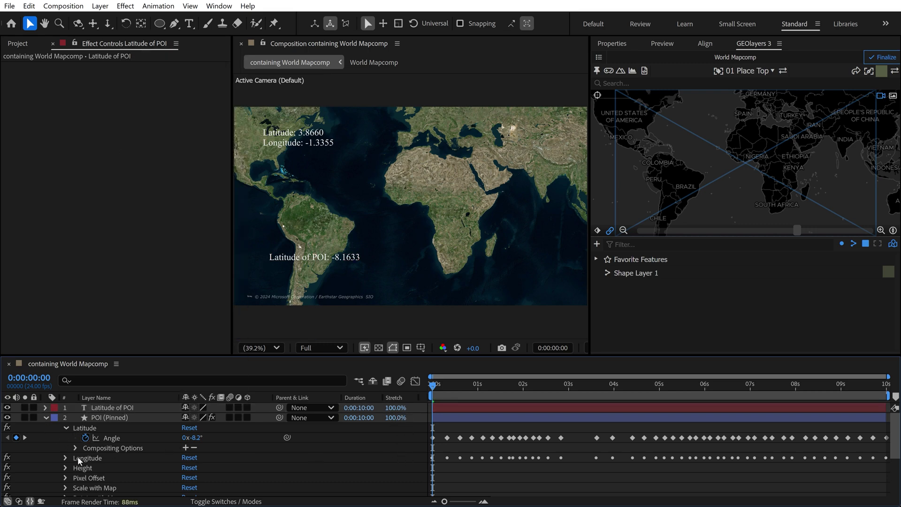
- Turn the Longitude angle into a readout labelled 'Longitude of POI' with toFixed rounding
click(65, 457)
drag(111, 472, 275, 282)
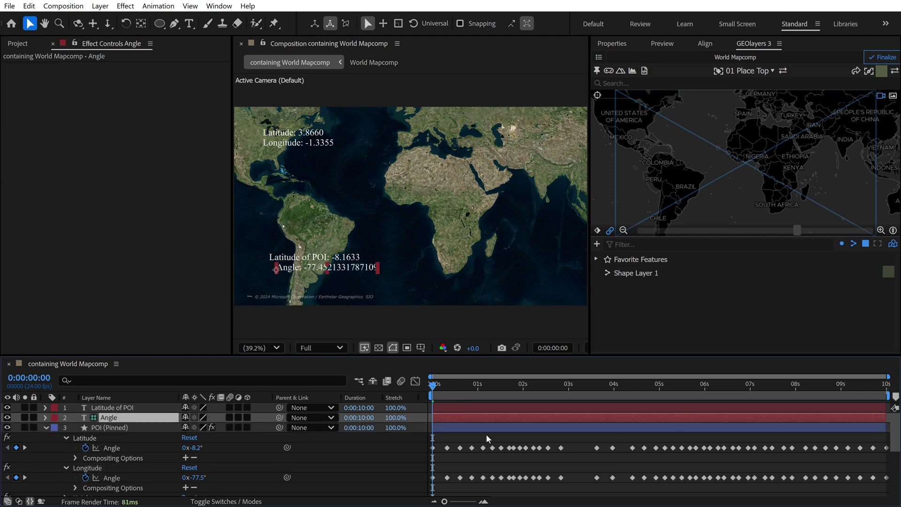
key(e)
key(e)
click(465, 436)
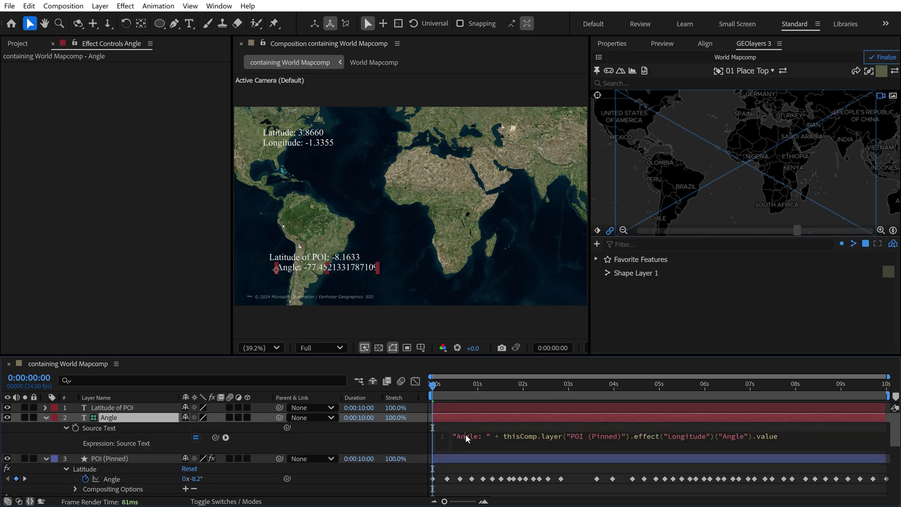
text(Longitude)
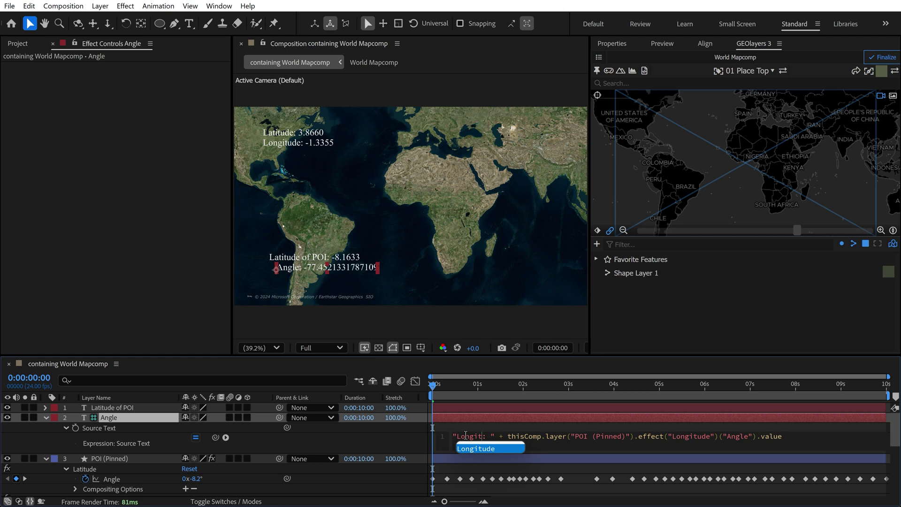
text( of POI)
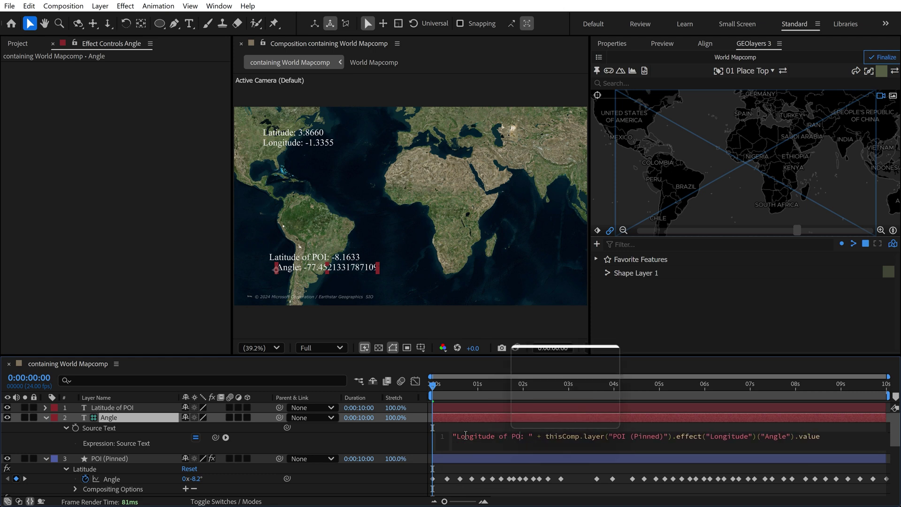
click(837, 440)
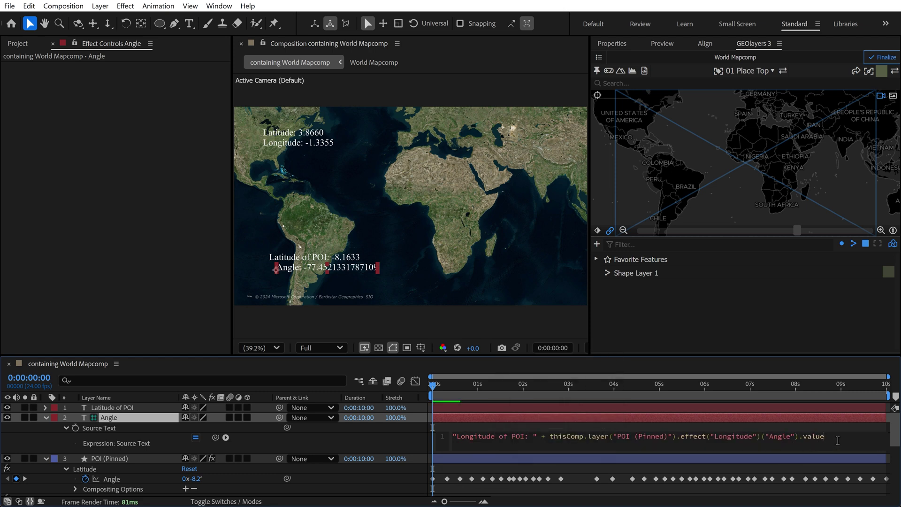
text(,tofix)
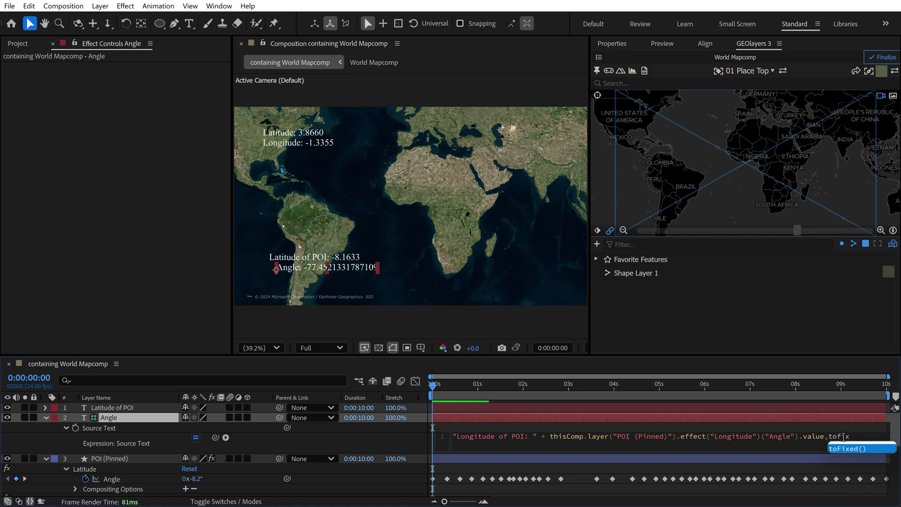
key(Return)
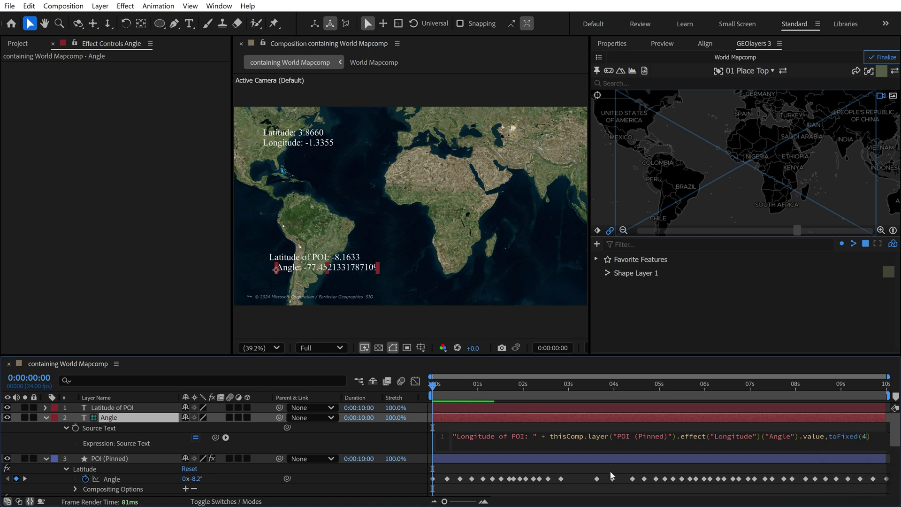
click(233, 449)
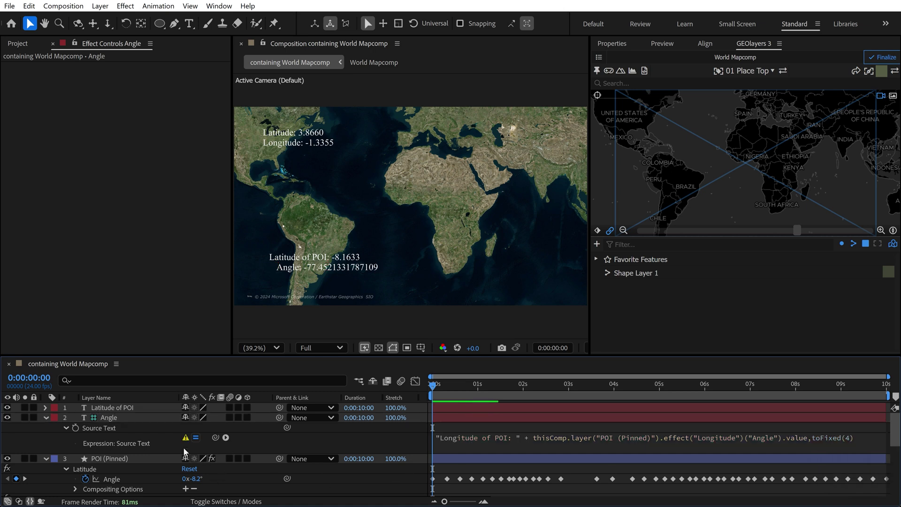
- Make the longitude readout render and fix the comma typo so it shows -77.4521
right_click(110, 415)
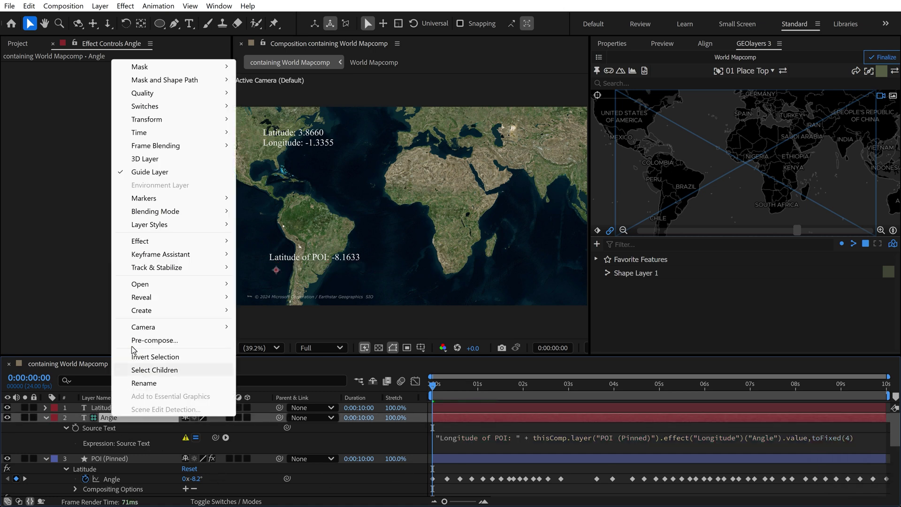
click(150, 173)
click(820, 445)
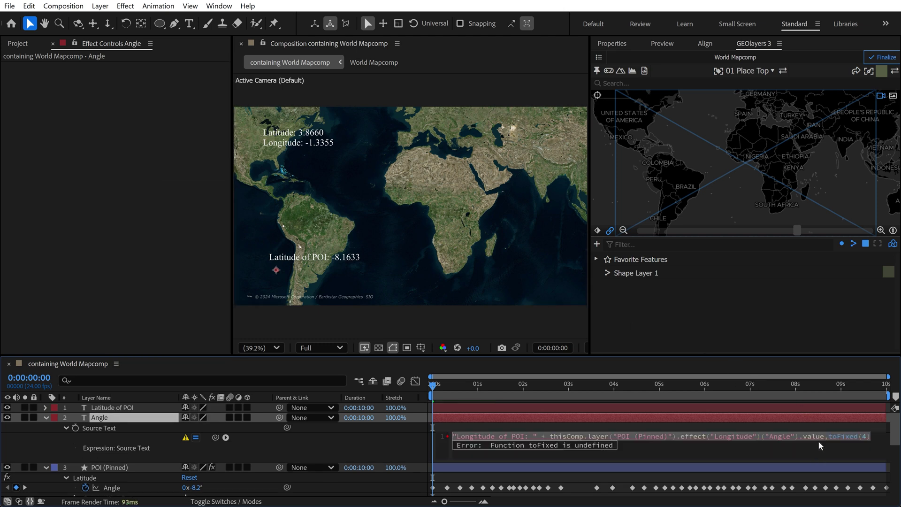
click(829, 437)
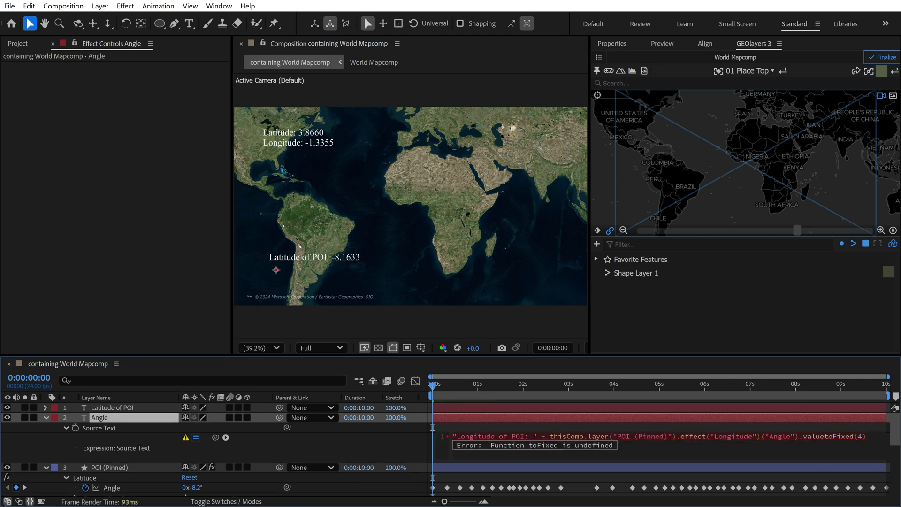
click(395, 438)
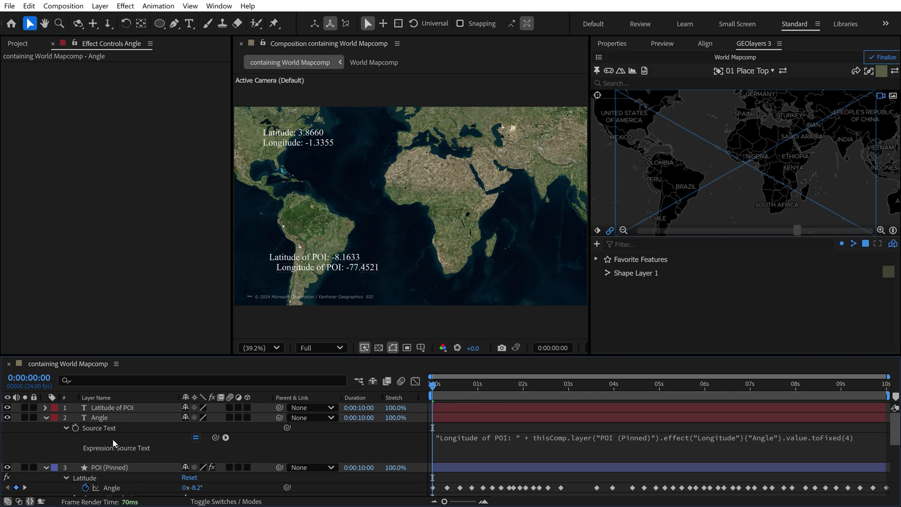
click(44, 416)
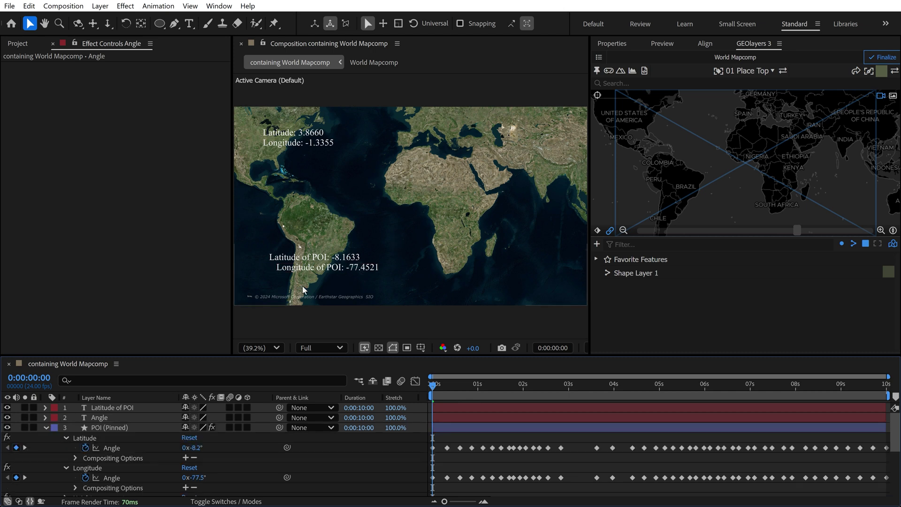
click(290, 270)
- Left-align the Latitude of POI and Angle readout layers
shift+click(296, 257)
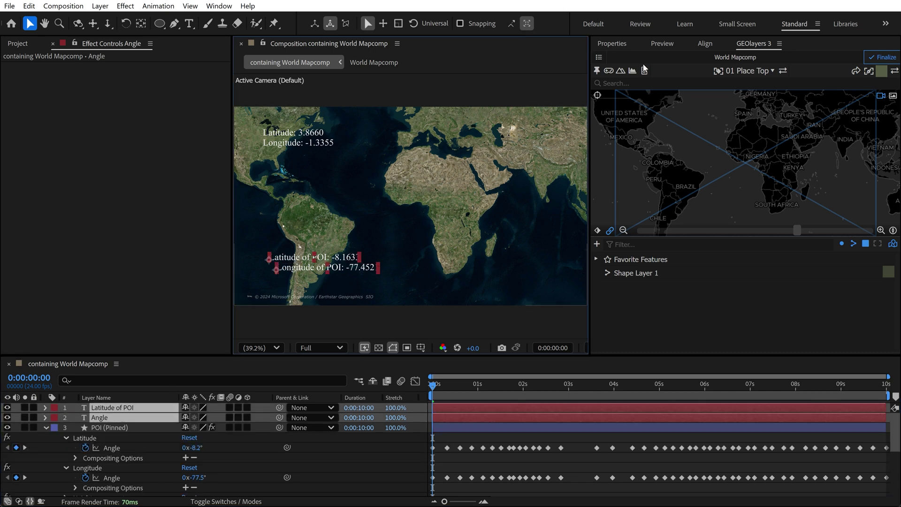
click(705, 43)
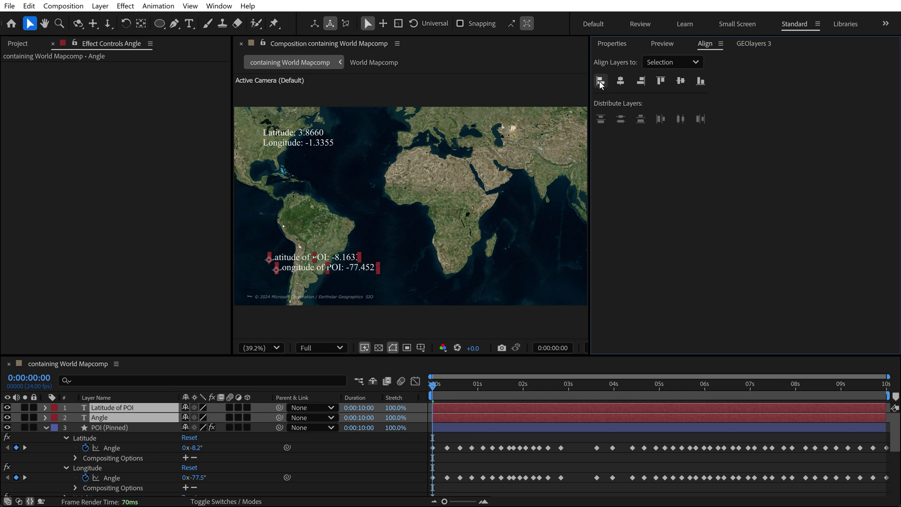
click(600, 82)
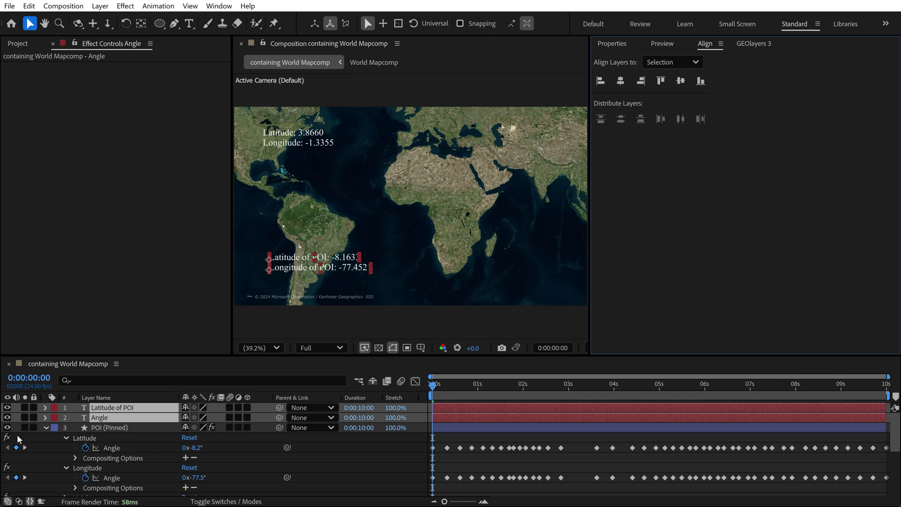
- Rename the Angle text layer to 'Longitude of POI'
click(45, 426)
click(106, 426)
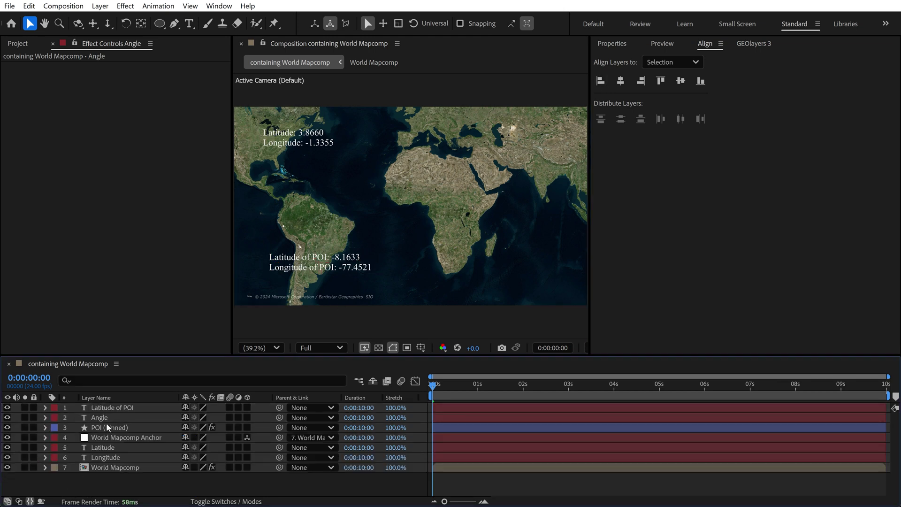
click(112, 417)
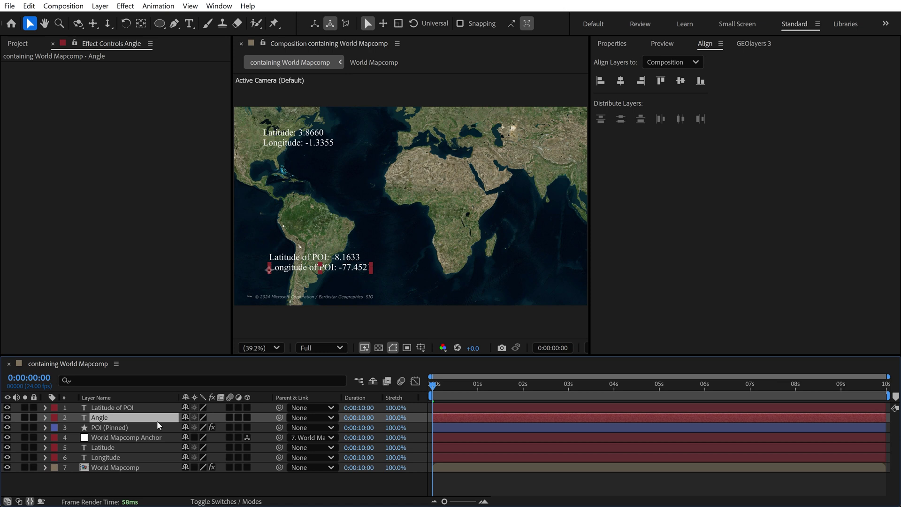
key(Return)
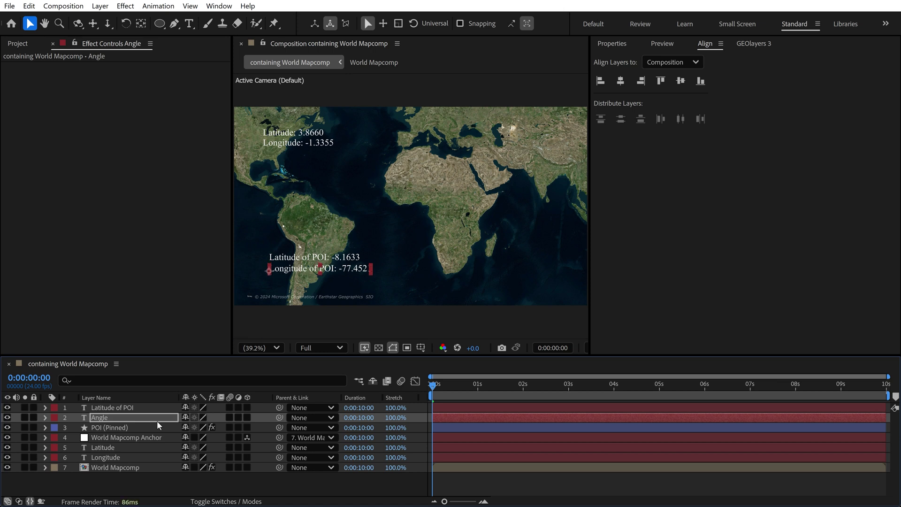
text(Longit)
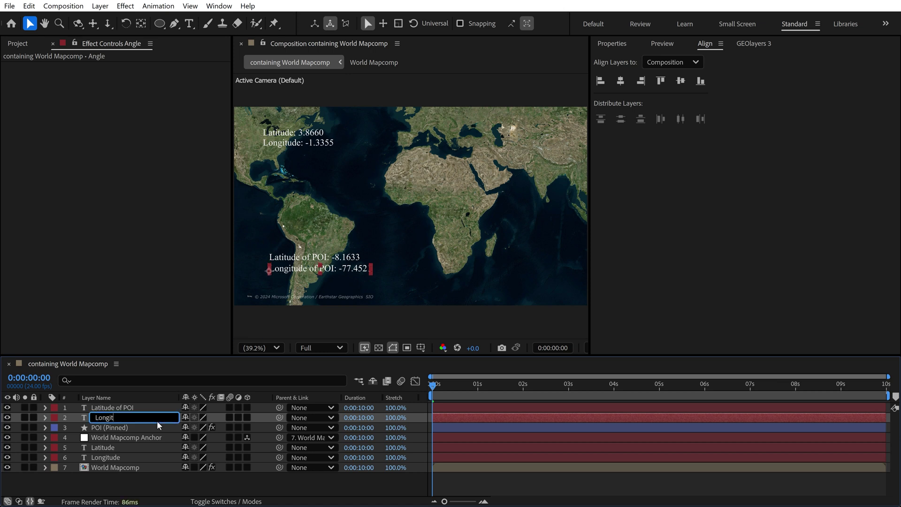
text(ude of POI)
key(Return)
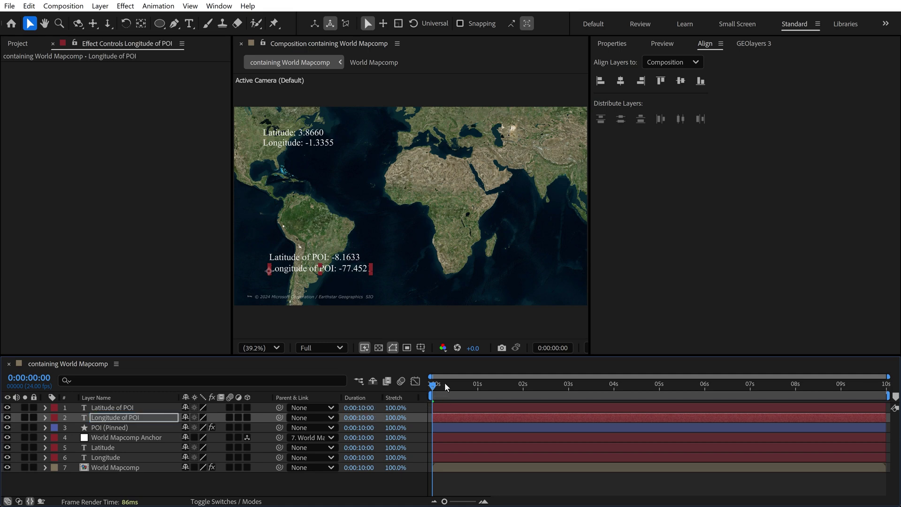
- Preview the live readouts, then park at 0:00:06:17 with World Mapcomp selected
drag(446, 385, 507, 374)
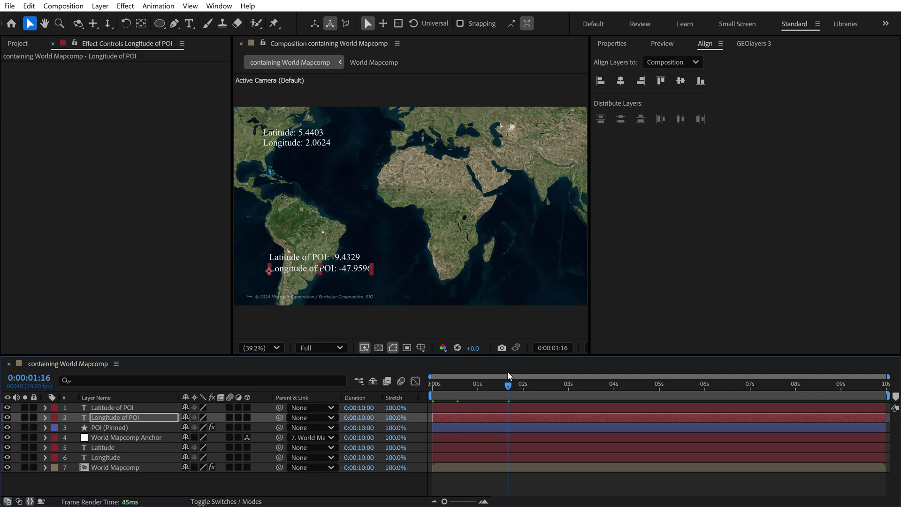
key(space)
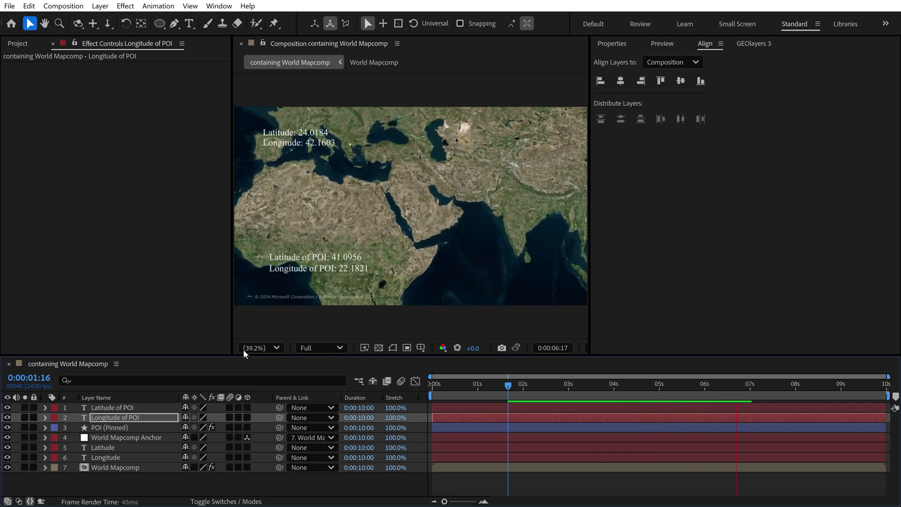
key(space)
click(740, 387)
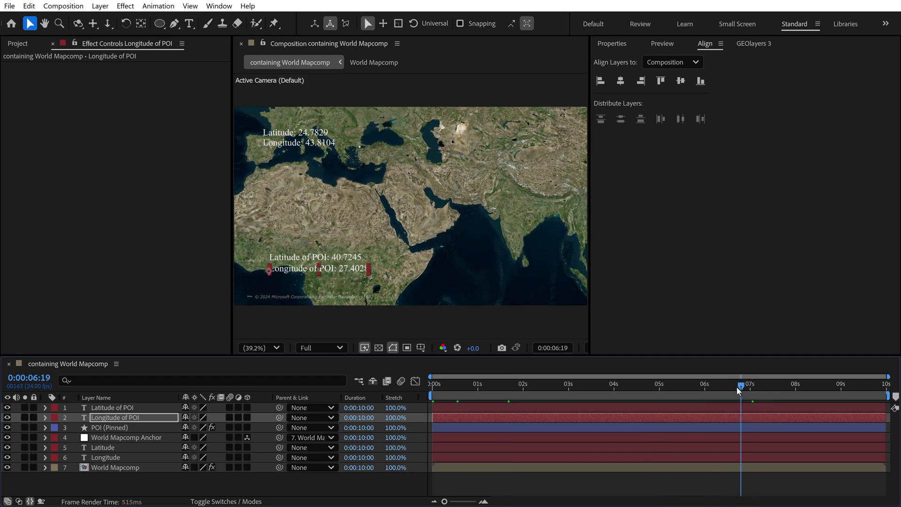
drag(740, 389, 737, 388)
click(648, 470)
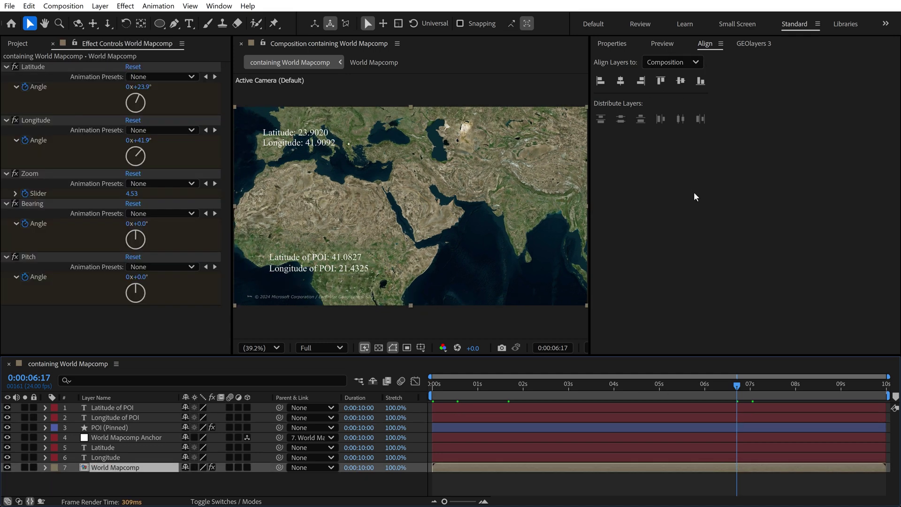
- Remove World Mapcomp's Latitude, Longitude, Zoom, Bearing and Pitch keyframes
key(y)
key(u)
scroll(531, 474, down, 3)
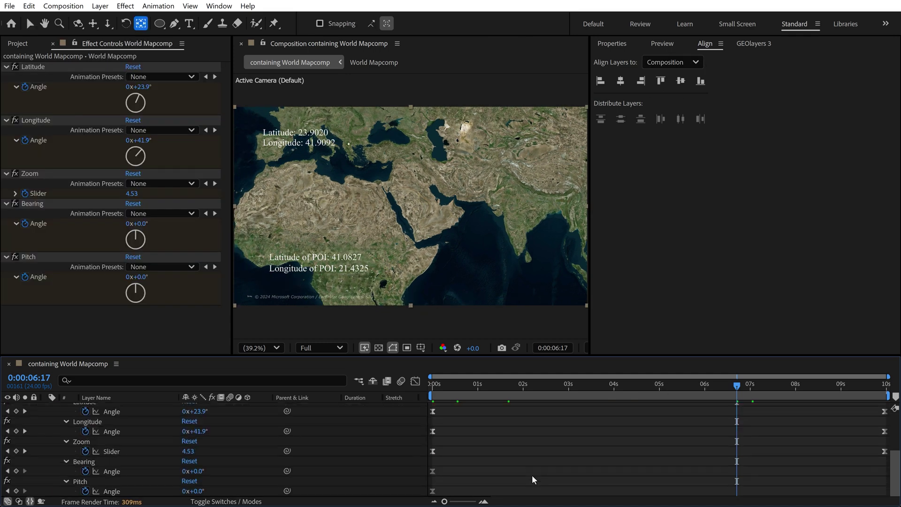
click(84, 411)
click(85, 431)
click(85, 451)
click(85, 471)
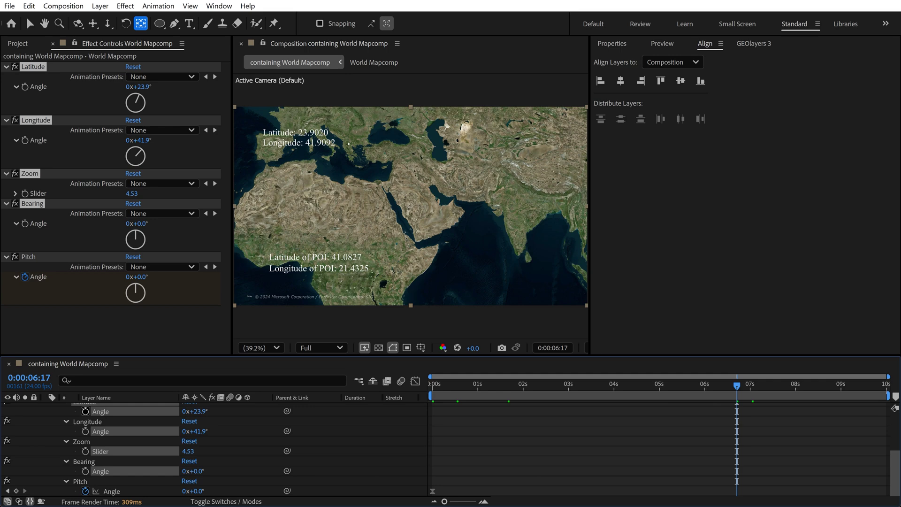
click(85, 491)
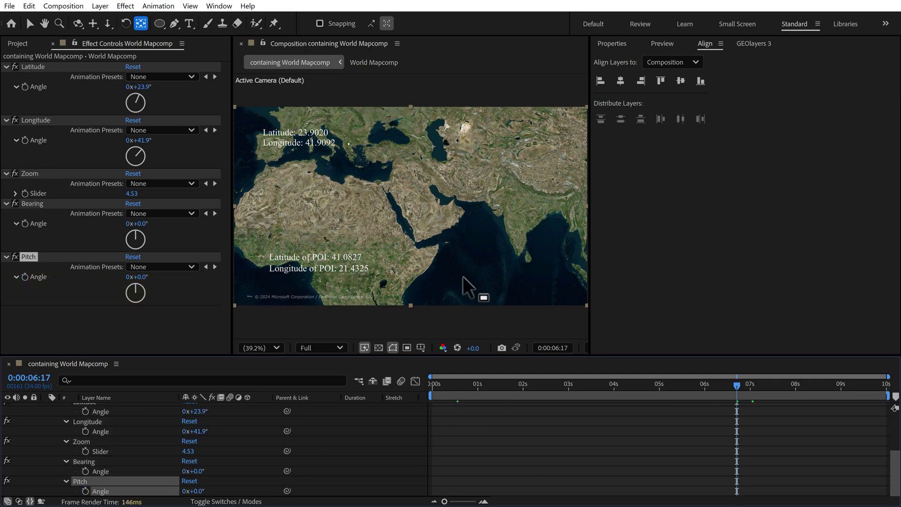
- In GEOlayers 3, fit the map to Shape Layer 1's arc and finalize it
click(753, 44)
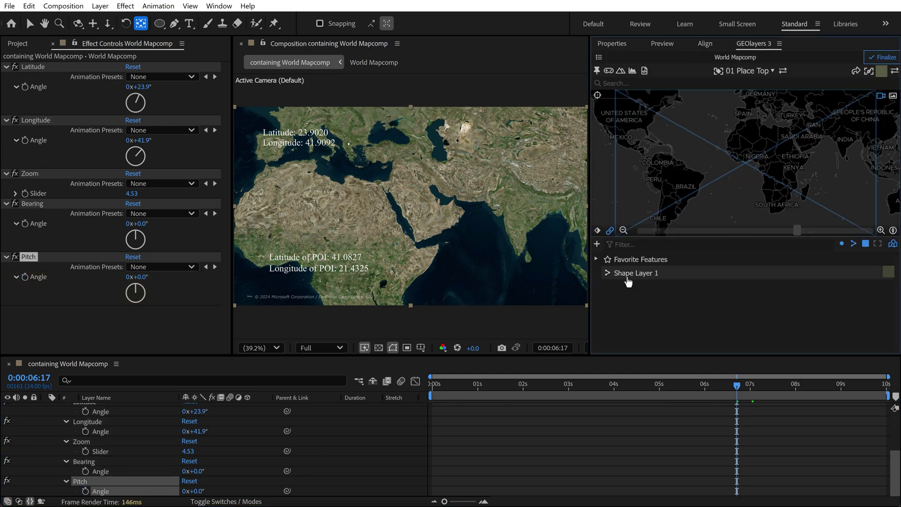
click(635, 273)
click(634, 274)
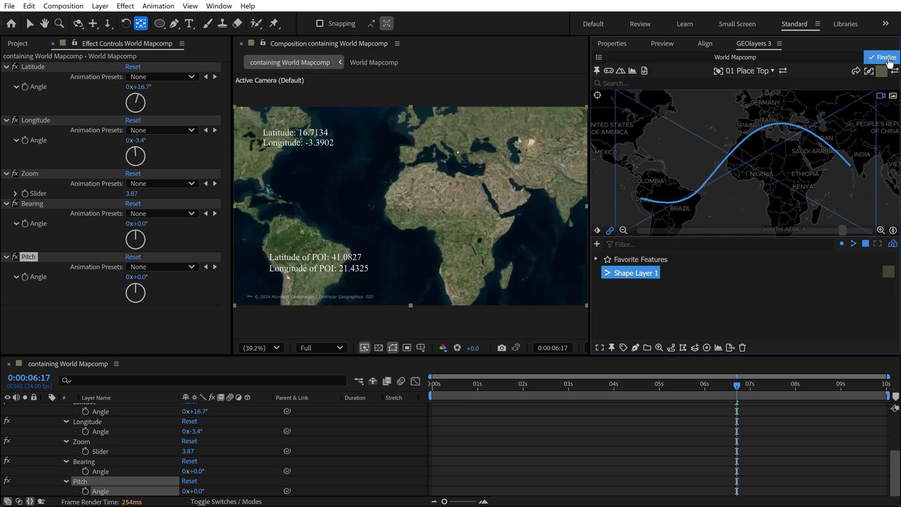
click(882, 57)
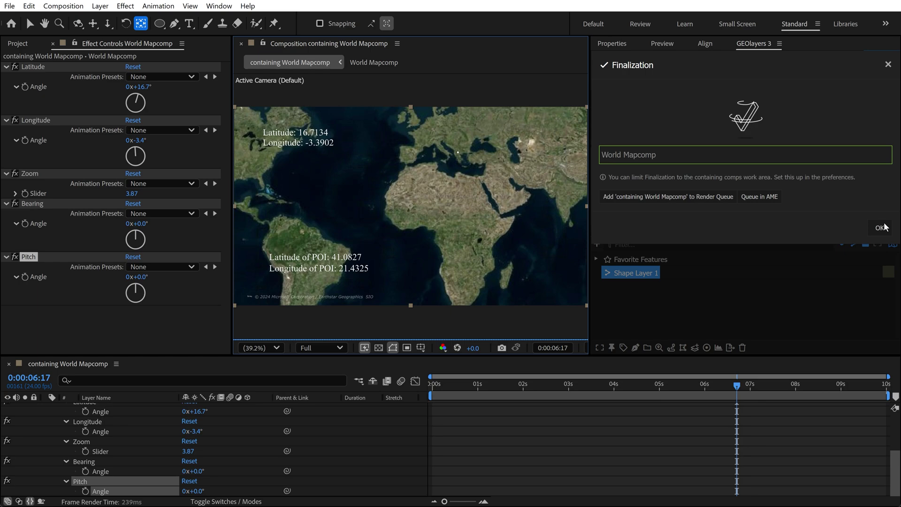
click(880, 228)
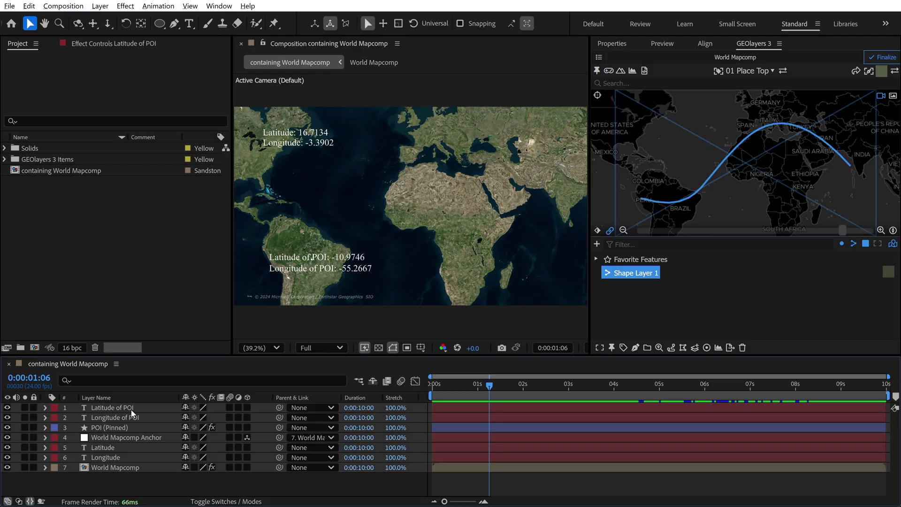
- Select the Latitude of POI Source Text expression to copy, then switch windows
click(131, 408)
key(e)
key(e)
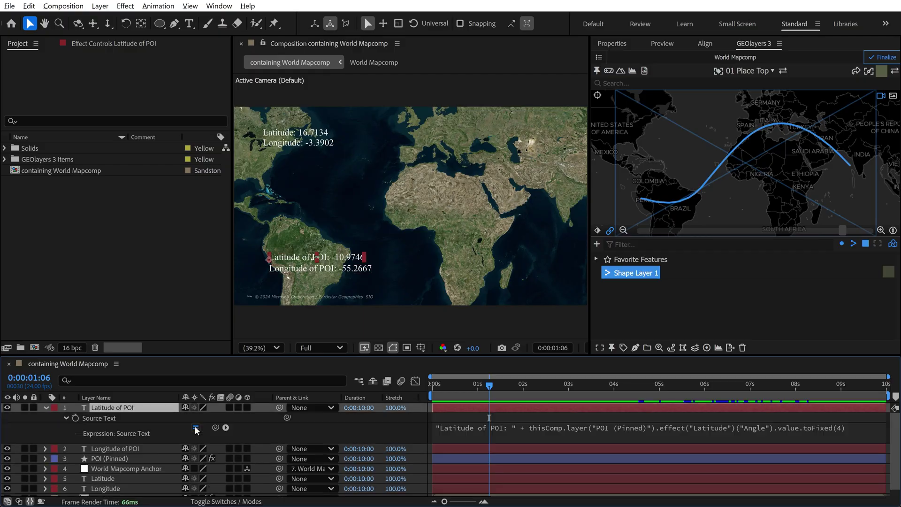
click(487, 427)
key(ctrl+c)
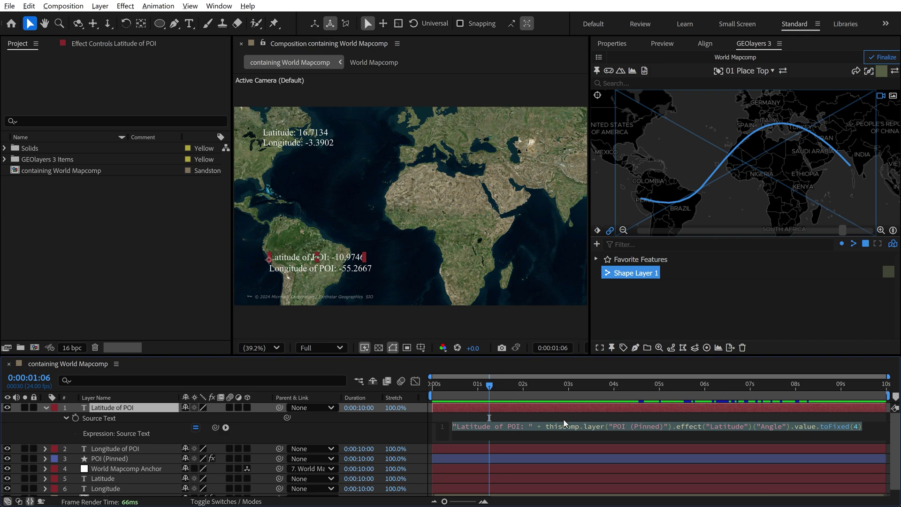
key(alt+Tab)
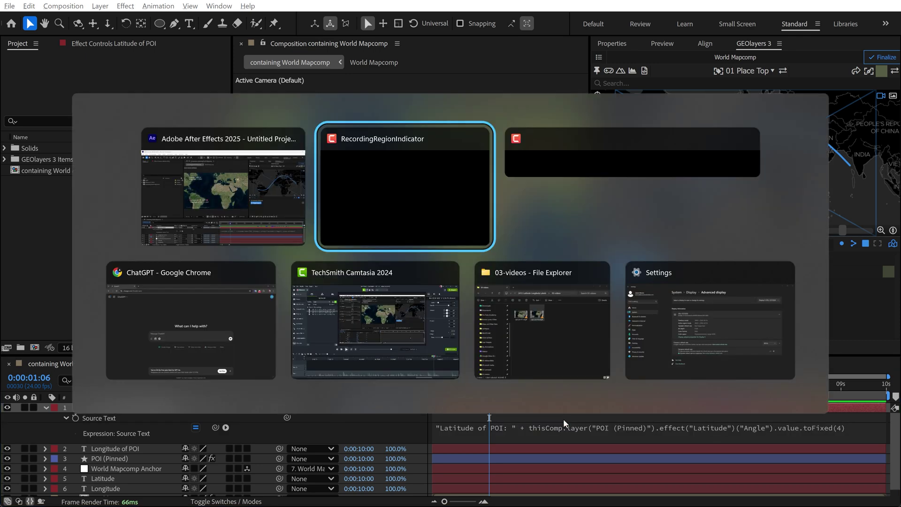
- Ask ChatGPT to convert the pasted latitude expression to DMS with North/South, and copy the code
key(alt+Tab)
key(alt+Tab)
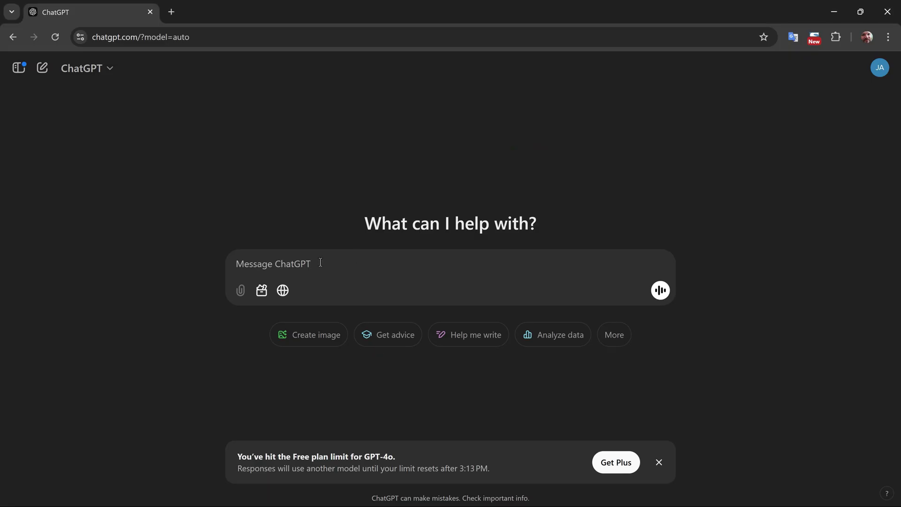
key(ctrl+v)
key(shift+Return)
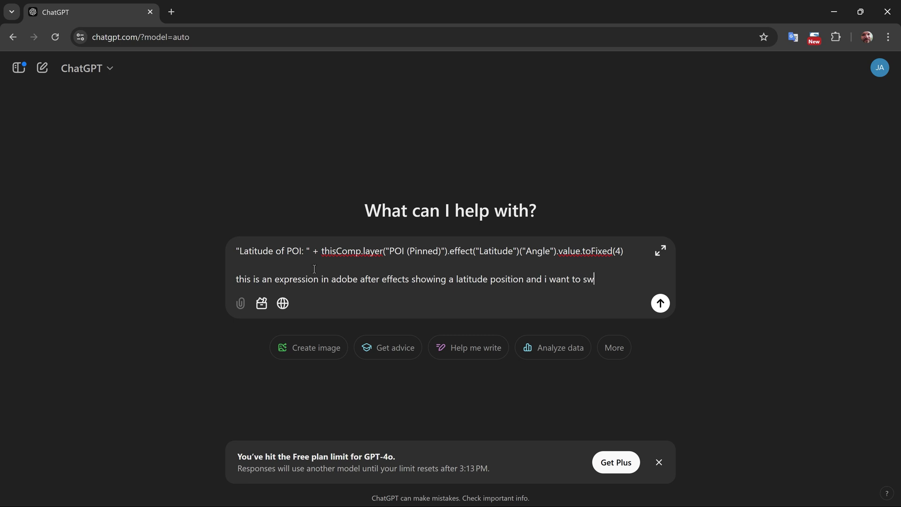
text(ormat to dms and i want to be sure to show north south)
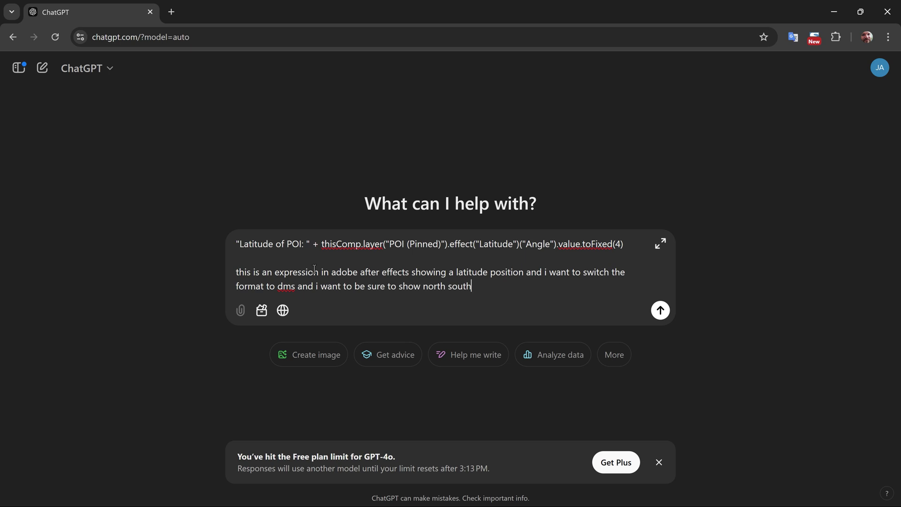
key(Return)
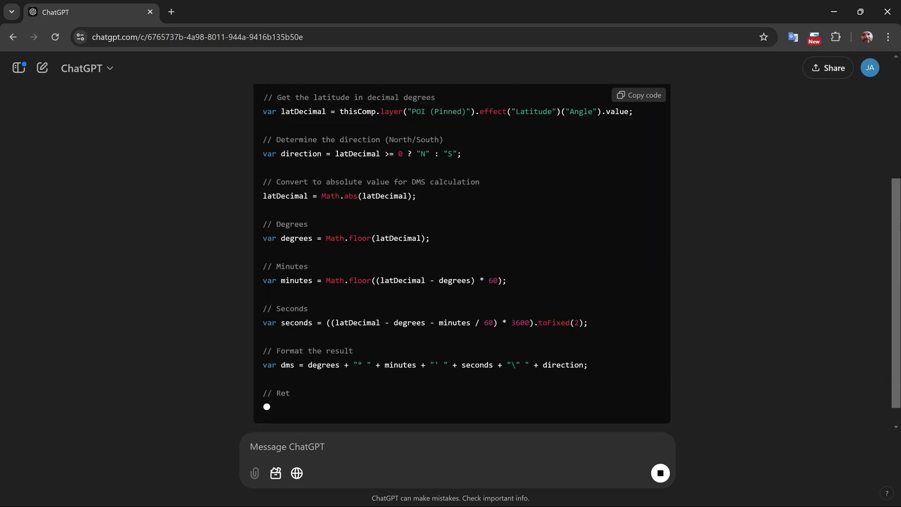
click(639, 96)
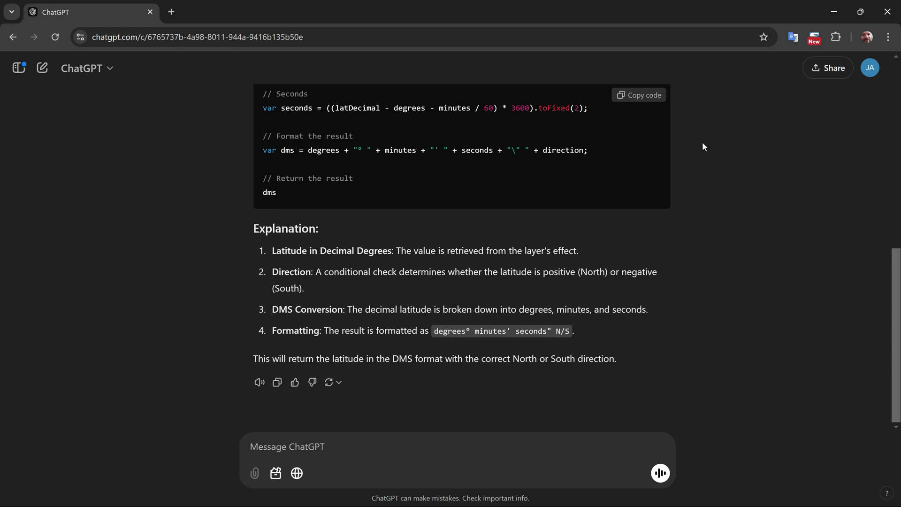
scroll(718, 206, up, 3)
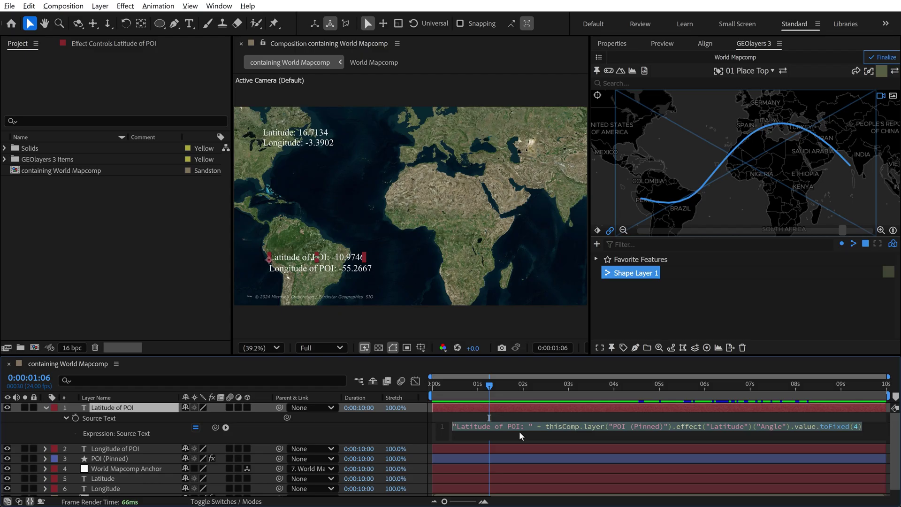
- Paste the DMS code over the Latitude of POI expression and scrub to verify it
key(ctrl+v)
click(42, 431)
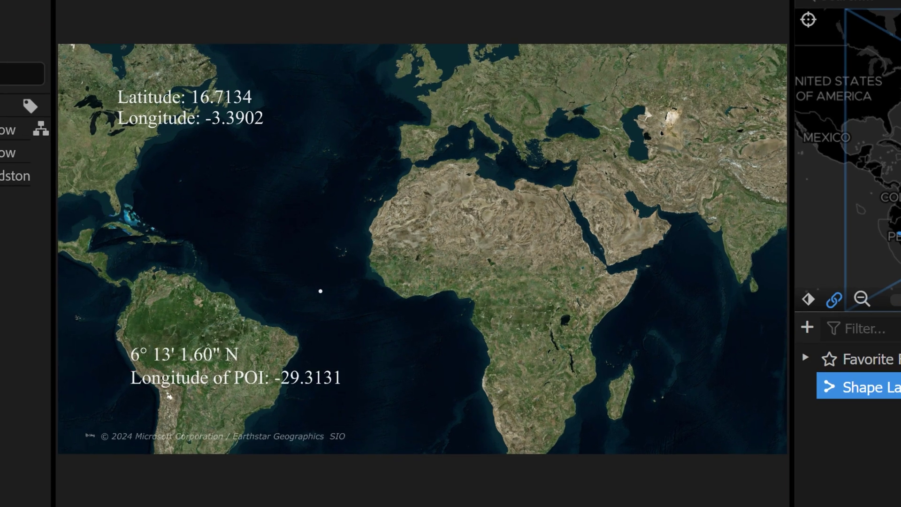
drag(563, 390, 566, 418)
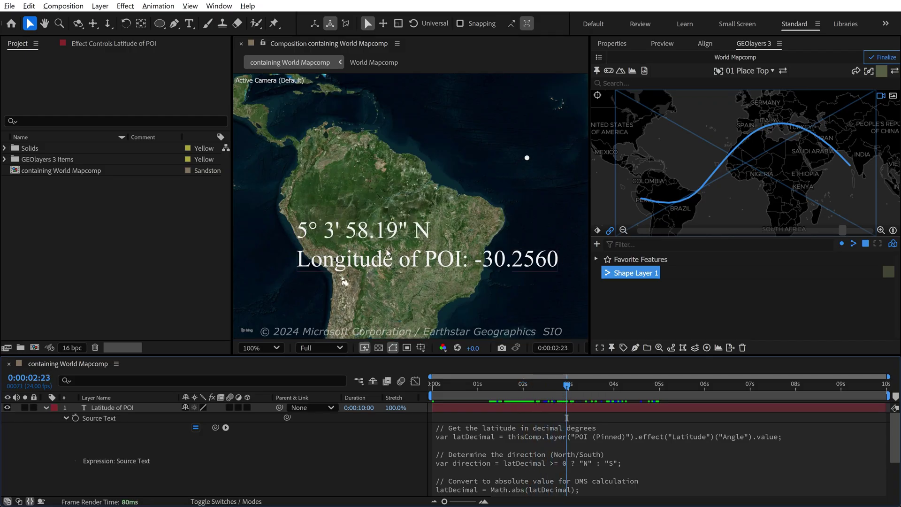